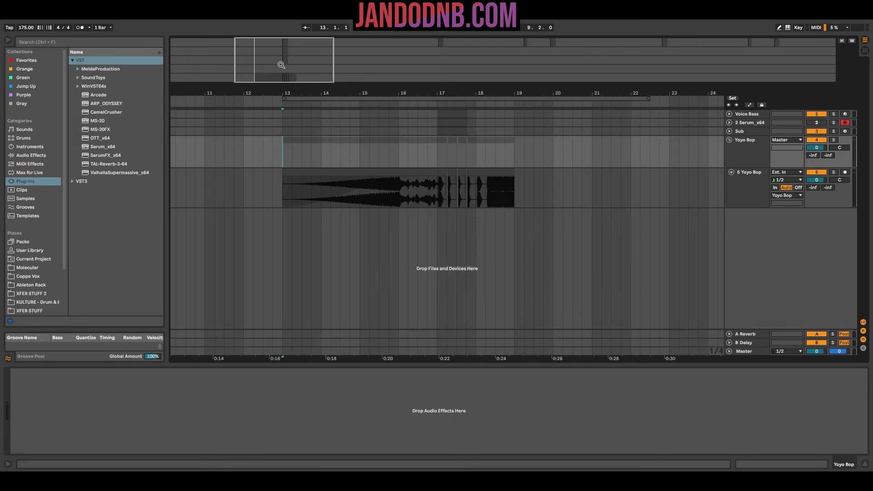
Step: Play back the Yoyo Bop reference audio clip from bar 13
{"action": "key", "text": "space"}
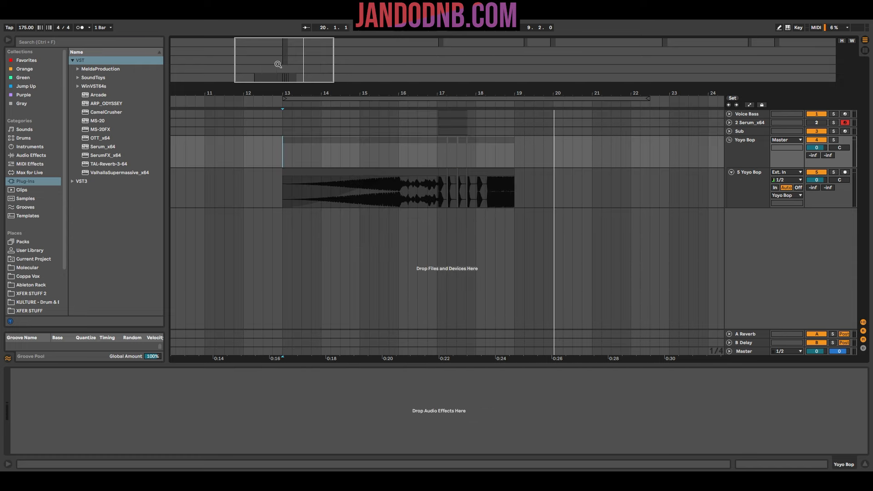
{"action": "left_click_drag", "start_coordinate": [278, 64], "coordinate": [281, 60]}
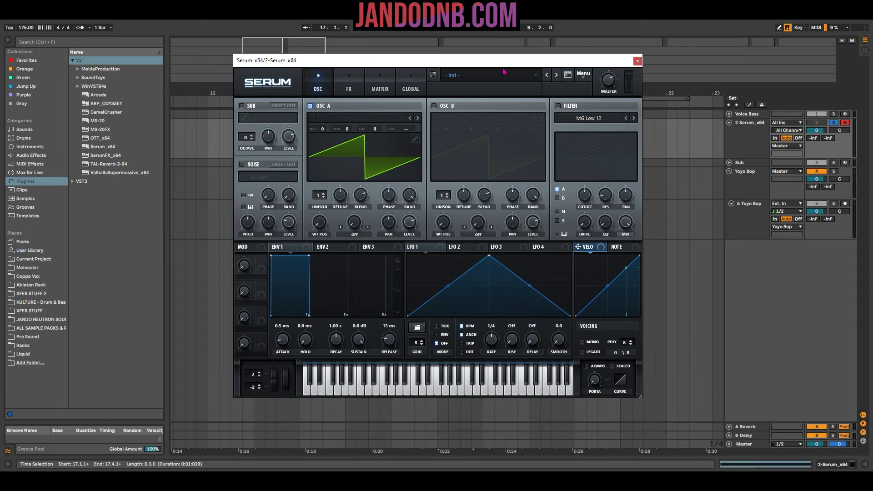
Step: Enable the sub oscillator and oscillator B, and set the sub's octave to -2
{"action": "left_click", "coordinate": [241, 106]}
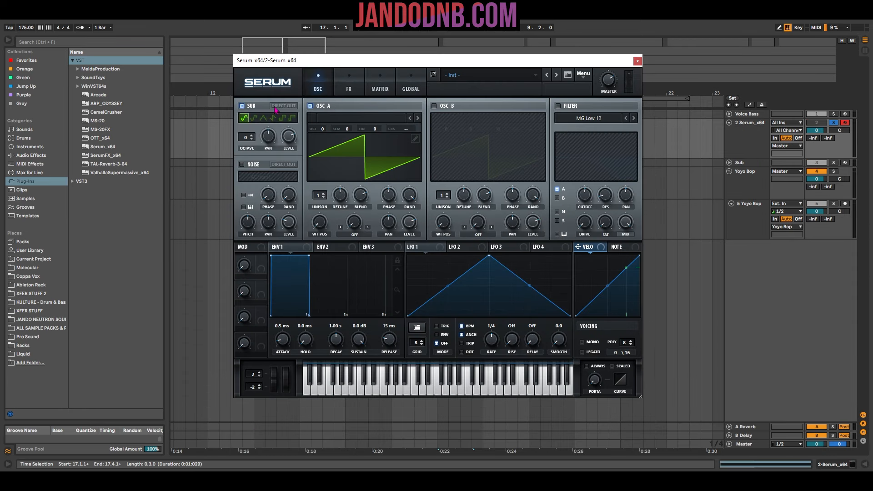
{"action": "left_click", "coordinate": [433, 106]}
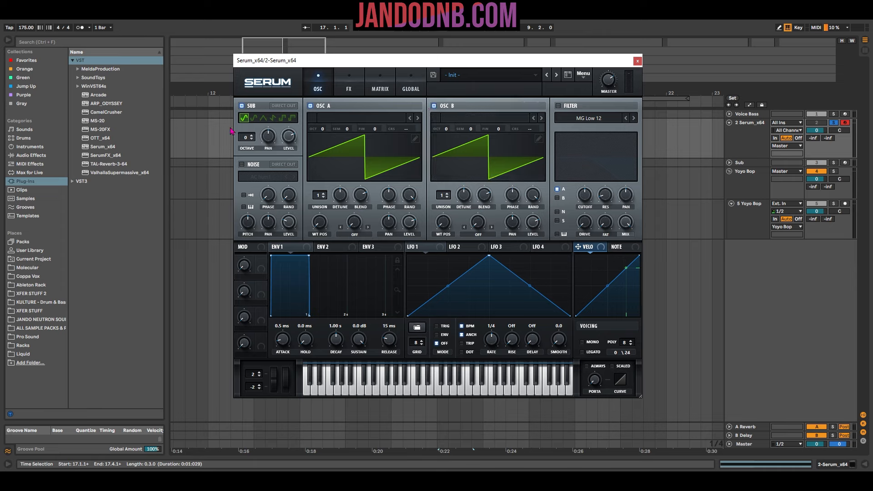
{"action": "left_click_drag", "start_coordinate": [246, 139], "coordinate": [289, 238]}
Step: Turn the random phase of oscillators A and B and the level of oscillator B all the way down
{"action": "left_click_drag", "start_coordinate": [409, 196], "coordinate": [409, 341]}
{"action": "left_click_drag", "start_coordinate": [535, 196], "coordinate": [519, 345]}
{"action": "left_click_drag", "start_coordinate": [533, 222], "coordinate": [517, 349]}
Step: Set oscillator A's warp mode to FM (From B) and load the Digital wavetable Tigra into it
{"action": "left_click", "coordinate": [354, 236]}
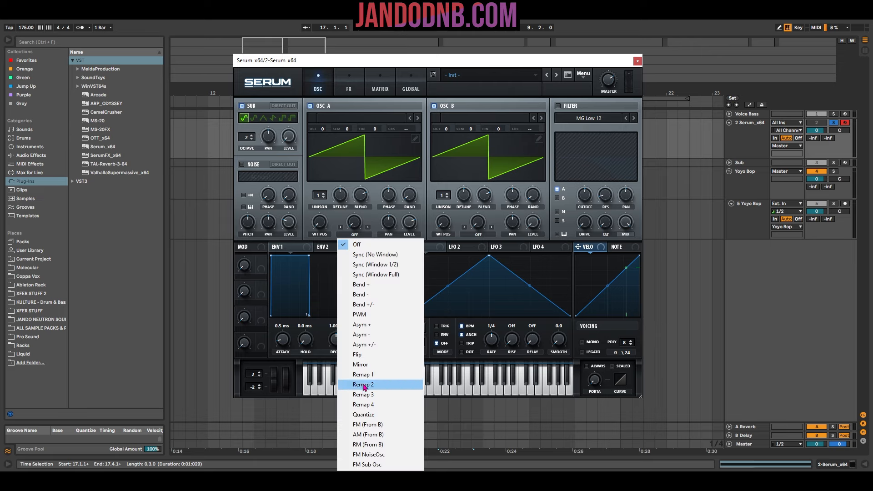
{"action": "left_click", "coordinate": [371, 424]}
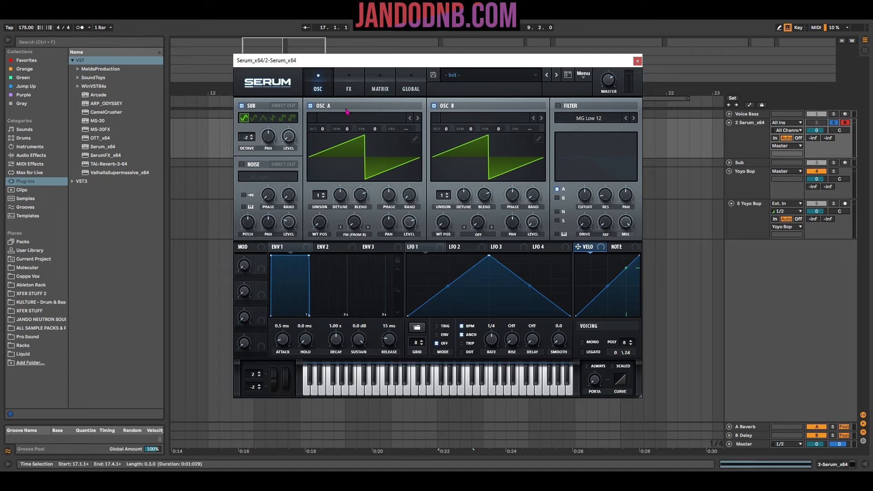
{"action": "left_click", "coordinate": [370, 119]}
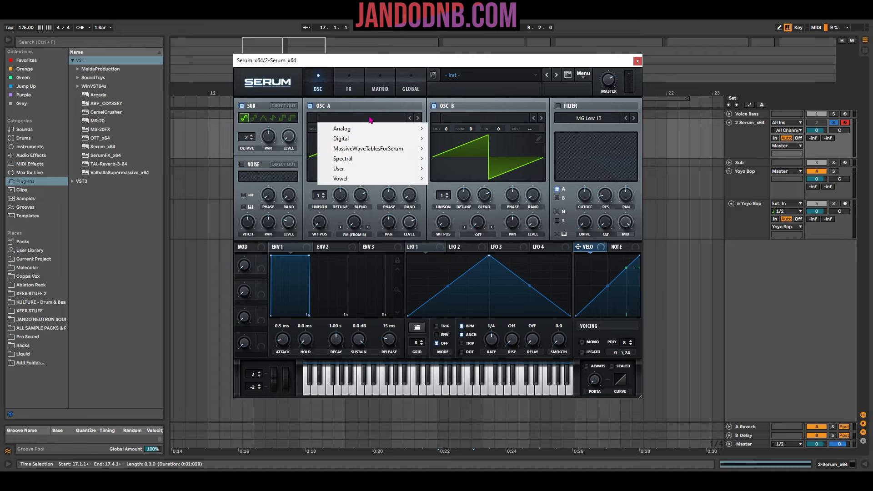
{"action": "mouse_move", "coordinate": [367, 138]}
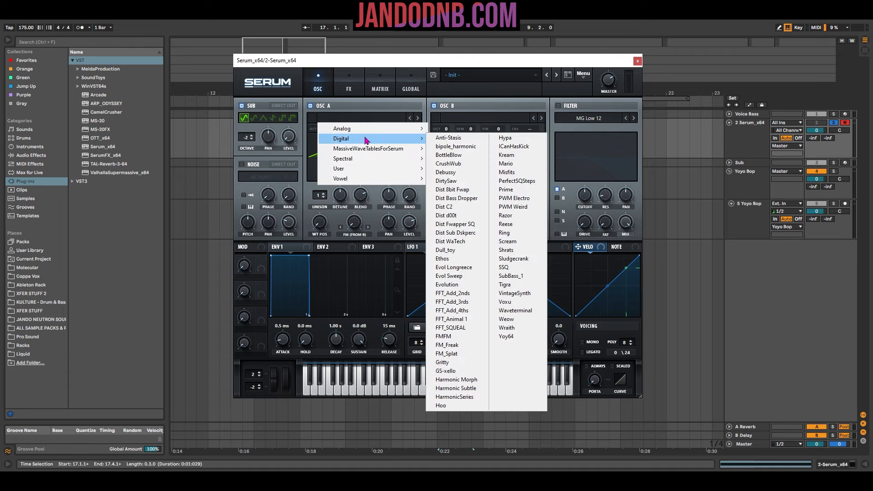
{"action": "left_click", "coordinate": [505, 286]}
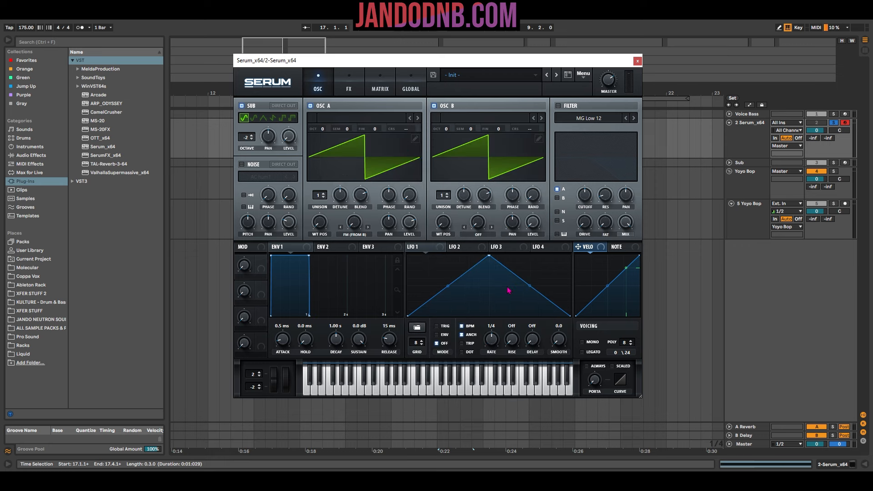
Step: Load the Analog wavetable Basic Shapes into oscillator B
{"action": "left_click", "coordinate": [482, 121]}
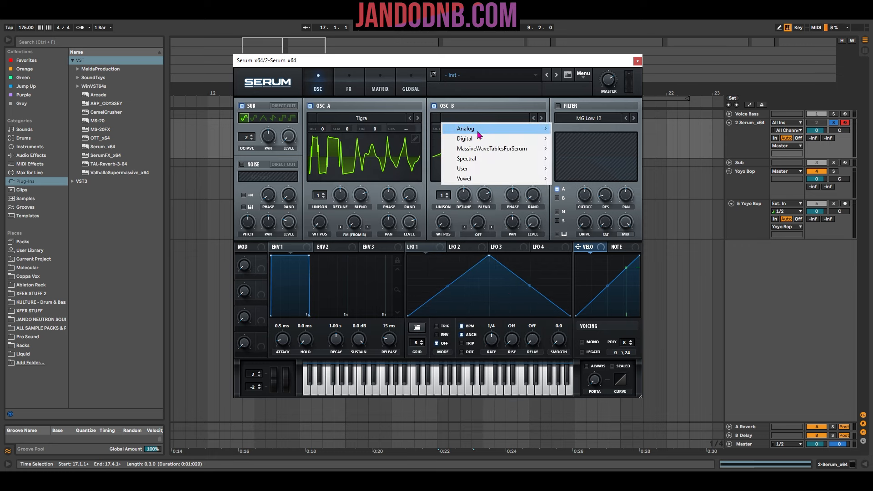
{"action": "mouse_move", "coordinate": [468, 129]}
{"action": "left_click", "coordinate": [580, 172]}
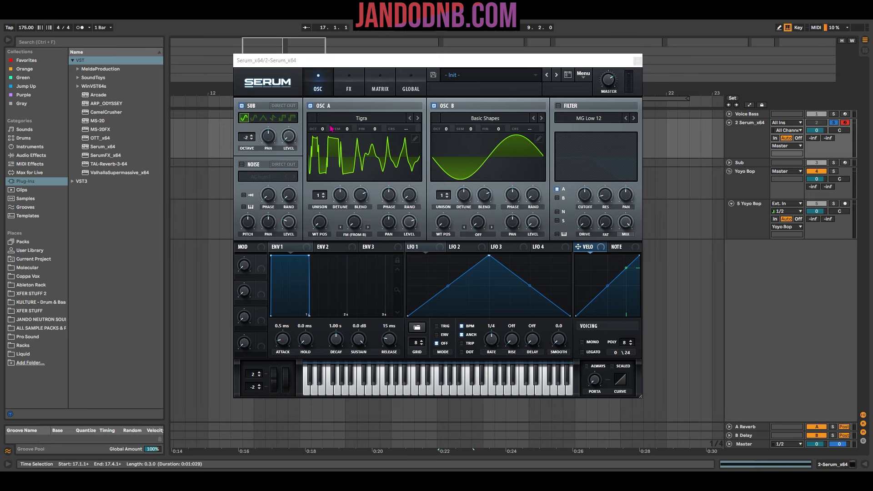
Step: Set oscillator A's octave to -2 and raise its wavetable position and FM amount, auditioning the patch with a few notes
{"action": "left_click_drag", "start_coordinate": [324, 142], "coordinate": [322, 155]}
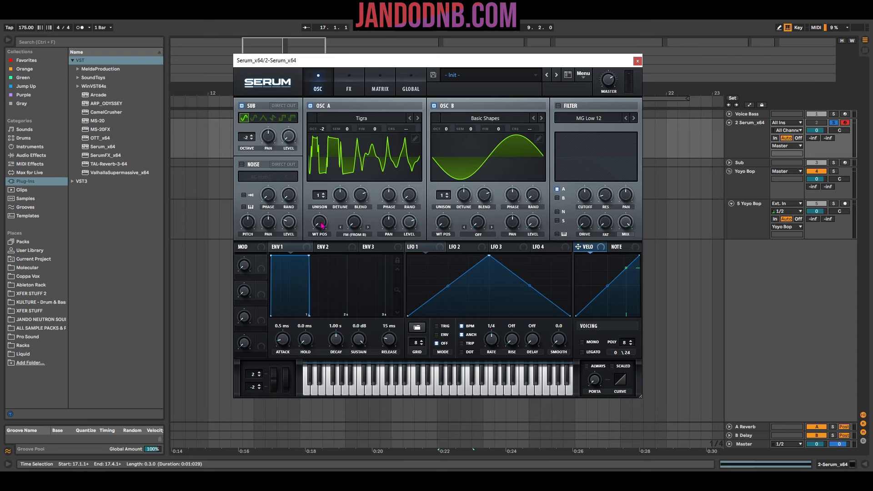
{"action": "left_click_drag", "start_coordinate": [323, 226], "coordinate": [332, 191]}
{"action": "left_click_drag", "start_coordinate": [362, 226], "coordinate": [363, 206]}
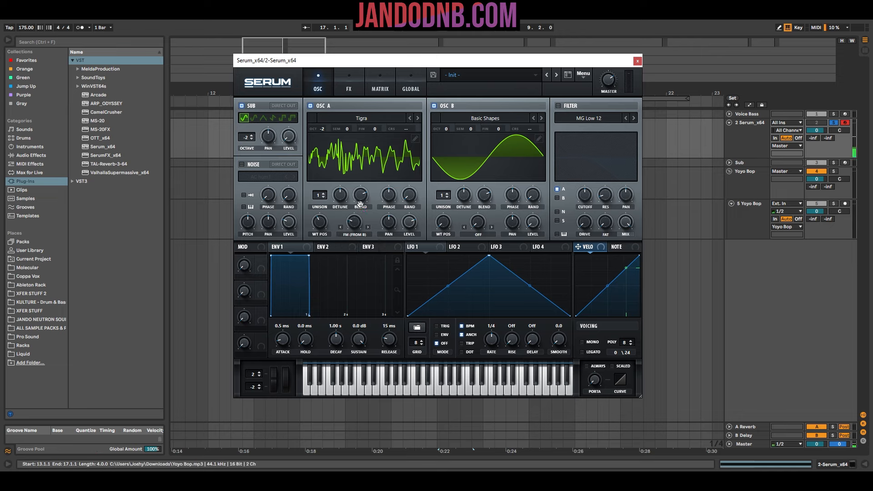
{"action": "key", "text": "s"}
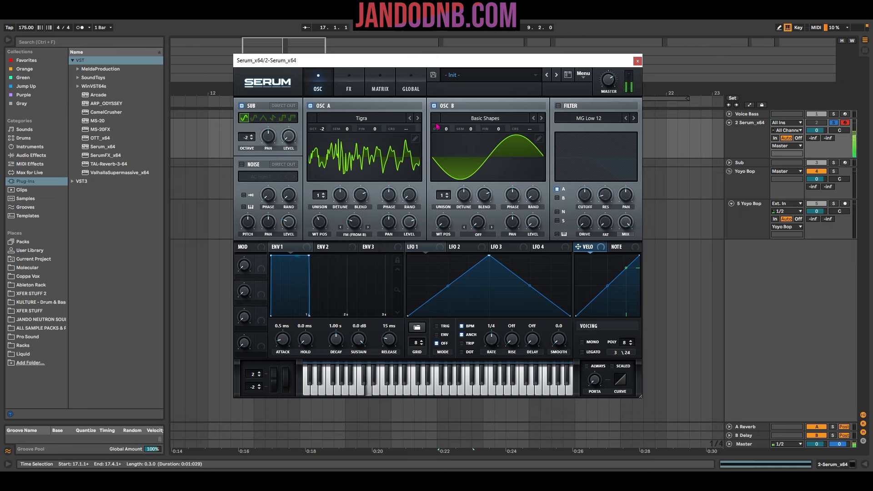
{"action": "key", "text": "g"}
{"action": "key", "text": "d"}
{"action": "key", "text": "s"}
Step: Enable the filter and set its type to Formant-I from the Misc group
{"action": "left_click", "coordinate": [558, 105]}
{"action": "left_click", "coordinate": [598, 119]}
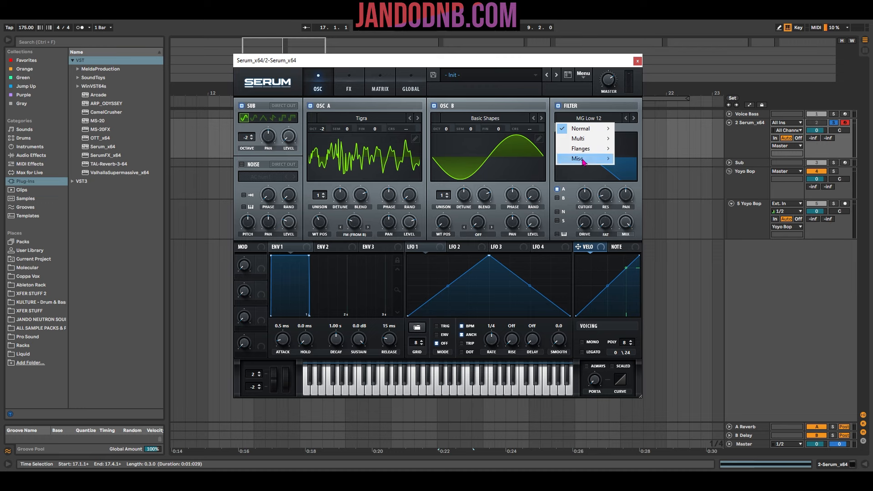
{"action": "mouse_move", "coordinate": [583, 160]}
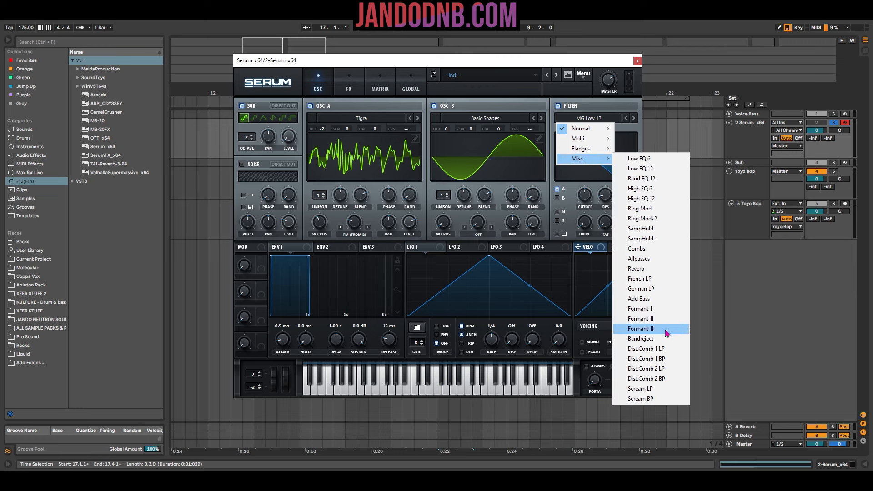
{"action": "left_click", "coordinate": [655, 309]}
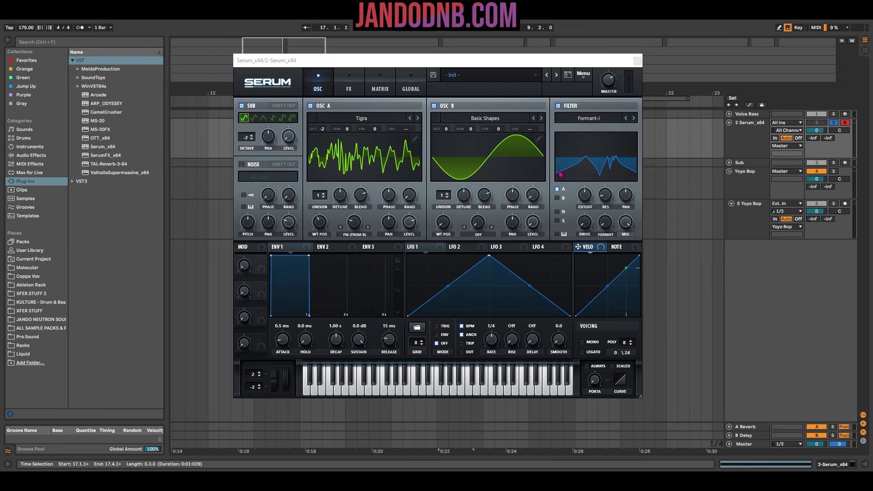
Step: Enter an exact filter cutoff, set resonance to about 45% and formant to about 44%, and raise the drive
{"action": "double_click", "coordinate": [586, 200]}
{"action": "type", "text": "277"}
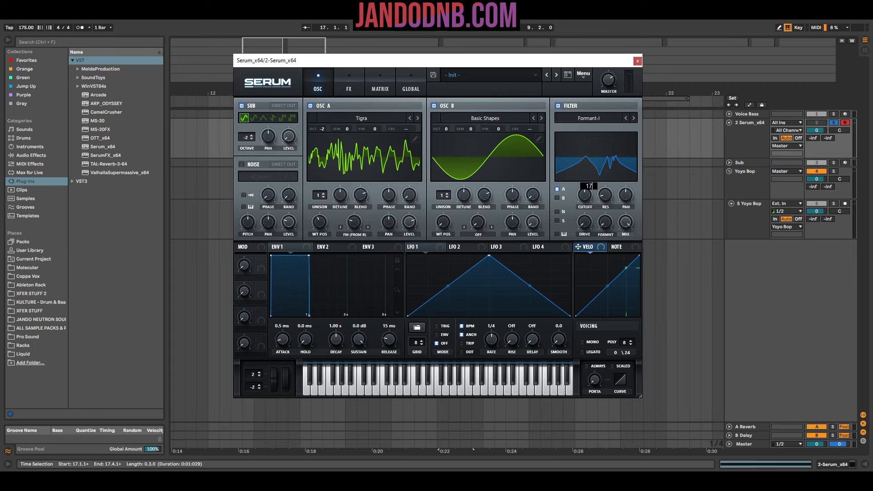
{"action": "key", "text": "Return"}
{"action": "left_click_drag", "start_coordinate": [612, 202], "coordinate": [613, 170]}
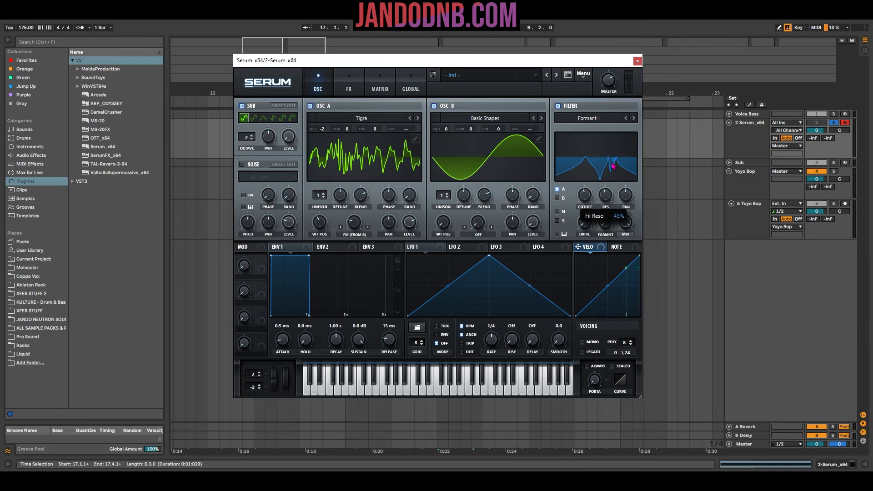
{"action": "left_click_drag", "start_coordinate": [585, 225], "coordinate": [591, 190]}
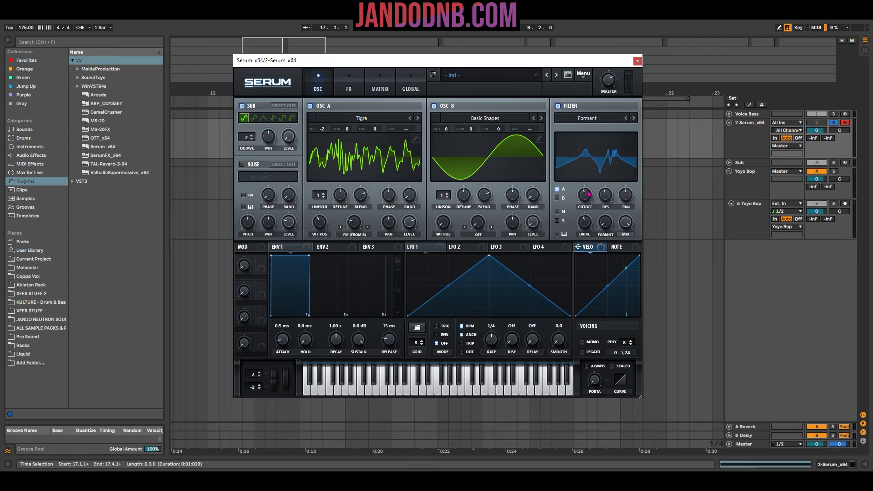
{"action": "left_click_drag", "start_coordinate": [605, 223], "coordinate": [609, 183]}
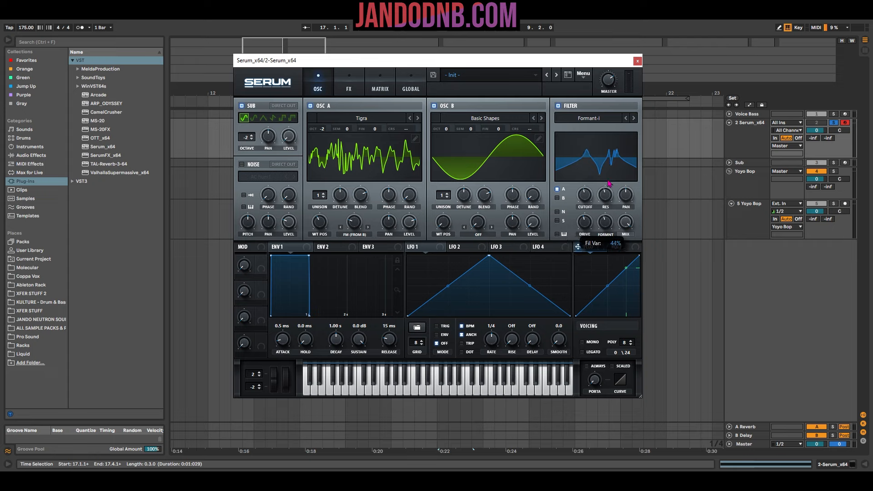
{"action": "key", "text": "s"}
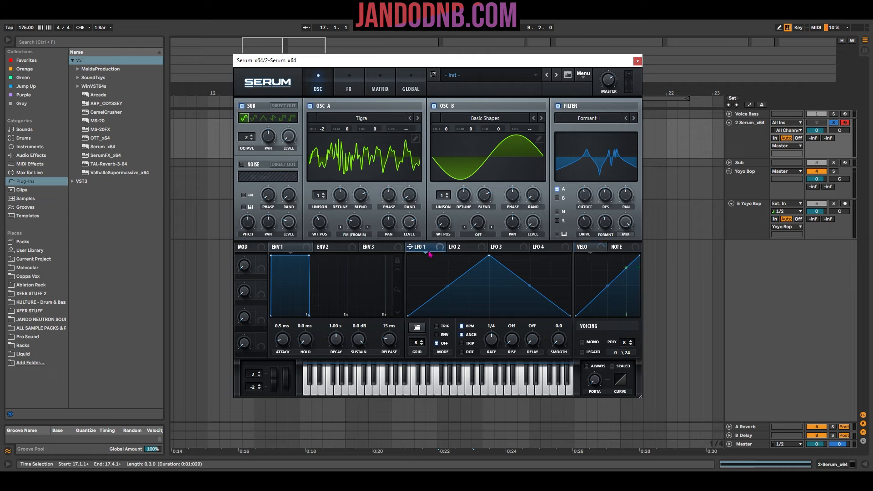
Step: Assign LFO 1 to the filter cutoff and set the LFO to Trig mode with a dotted 1/8 rate
{"action": "left_click_drag", "start_coordinate": [416, 253], "coordinate": [575, 204]}
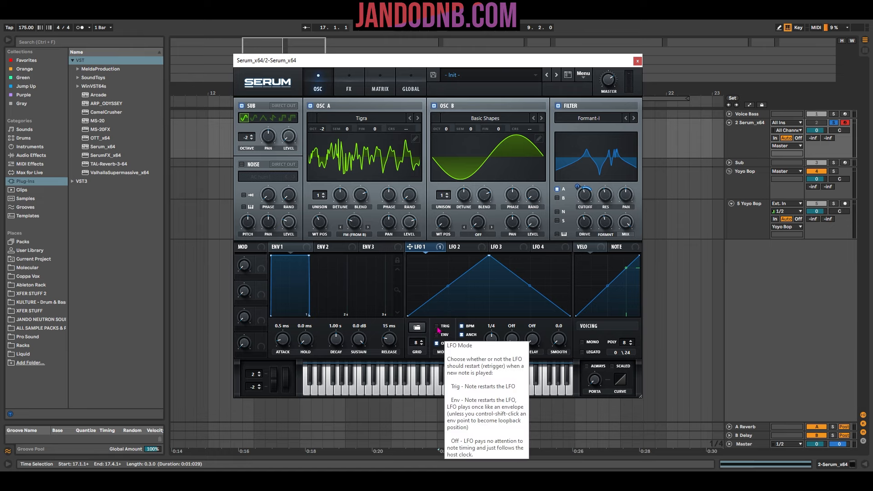
{"action": "left_click", "coordinate": [437, 327]}
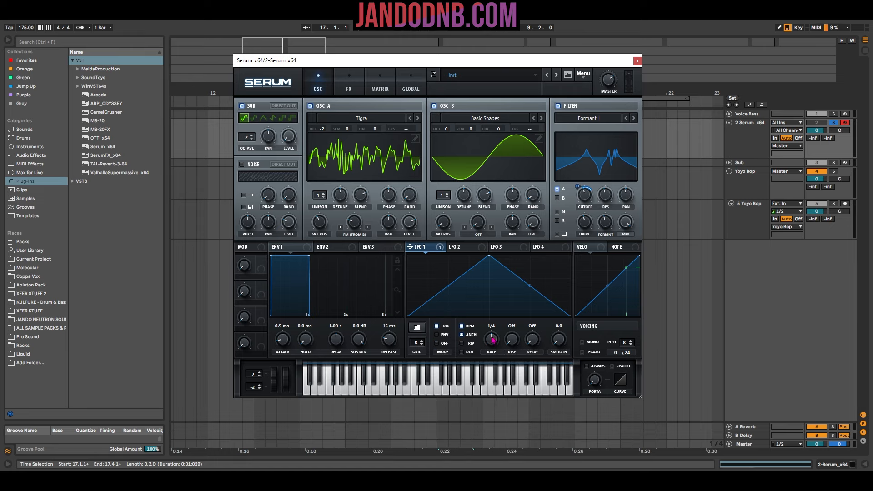
{"action": "left_click", "coordinate": [462, 353]}
{"action": "left_click_drag", "start_coordinate": [490, 346], "coordinate": [489, 343]}
Step: Enable the distortion effect and move it to the front of the effects chain
{"action": "left_click", "coordinate": [349, 85]}
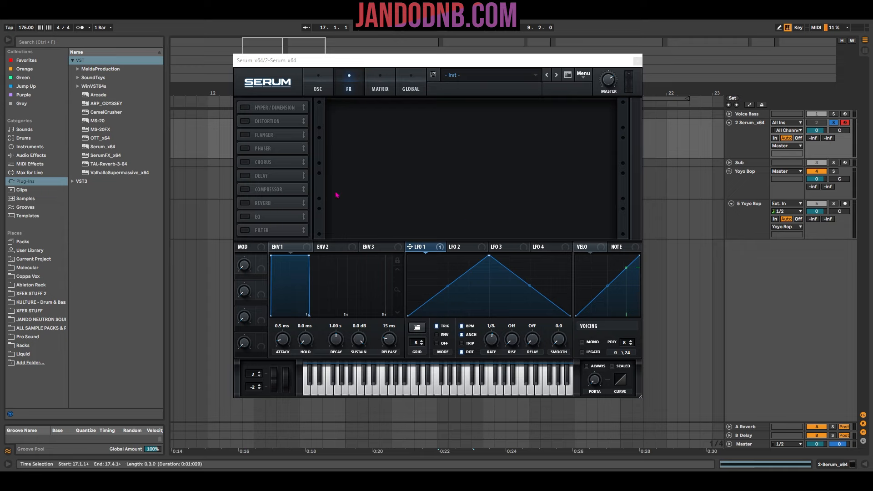
{"action": "left_click", "coordinate": [246, 122]}
{"action": "left_click_drag", "start_coordinate": [284, 123], "coordinate": [293, 109]}
Step: Set the distortion type to Downsample and adjust its drive, auditioning the patch with a few notes
{"action": "left_click", "coordinate": [372, 116]}
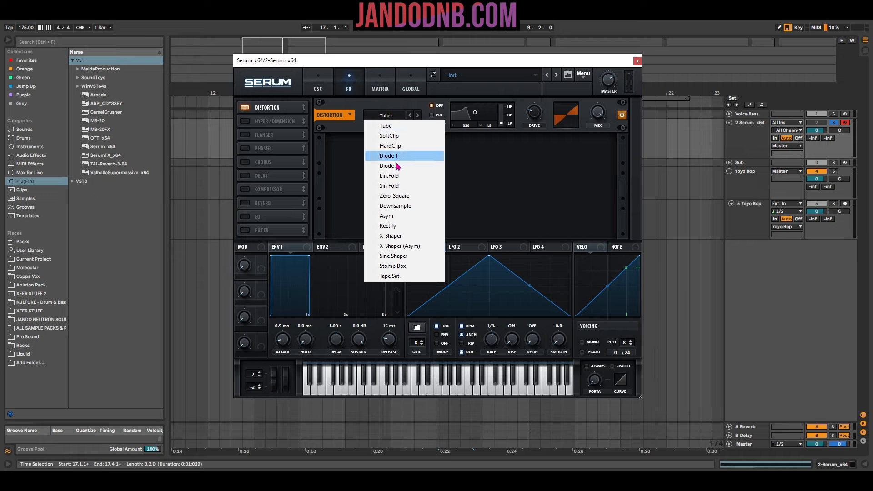
{"action": "left_click", "coordinate": [409, 209]}
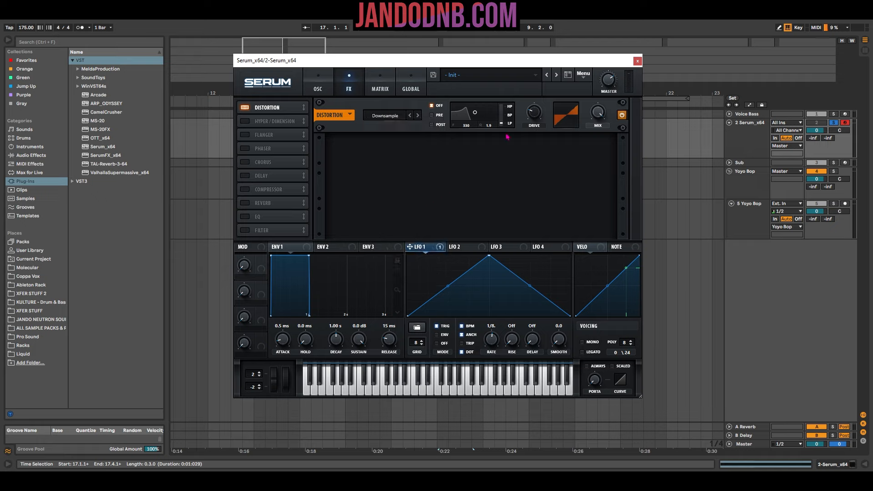
{"action": "left_click_drag", "start_coordinate": [543, 126], "coordinate": [537, 128]}
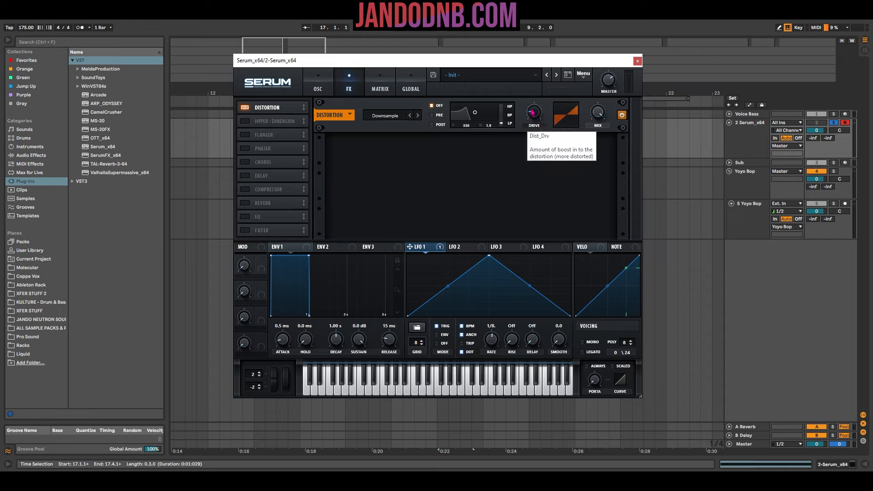
{"action": "key", "text": "s"}
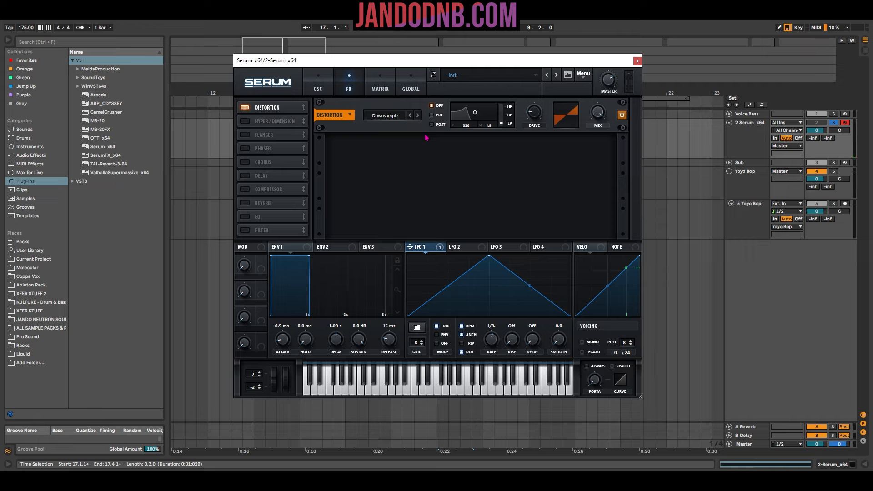
{"action": "key", "text": "s"}
{"action": "key", "text": "s"}
Step: Enable the EQ directly after the distortion and give its high band a broad Peak boost
{"action": "left_click", "coordinate": [245, 217]}
{"action": "left_click_drag", "start_coordinate": [278, 217], "coordinate": [276, 120]}
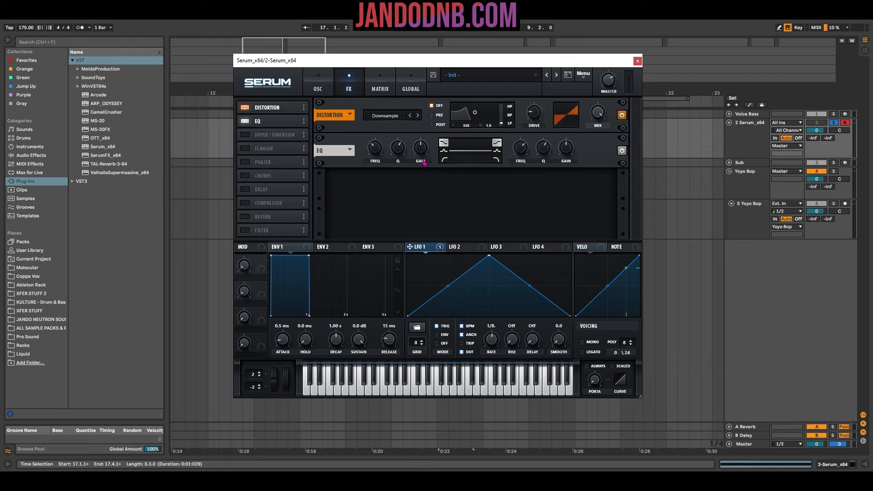
{"action": "left_click", "coordinate": [495, 151]}
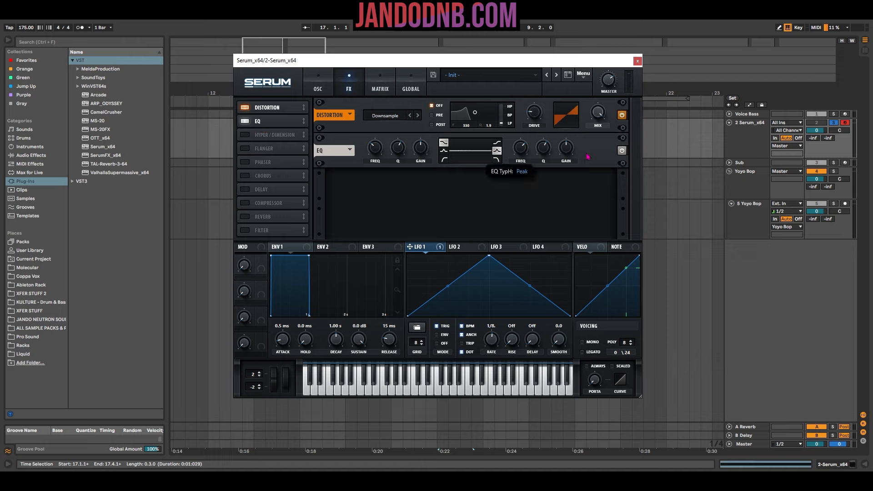
{"action": "left_click_drag", "start_coordinate": [544, 151], "coordinate": [566, 154]}
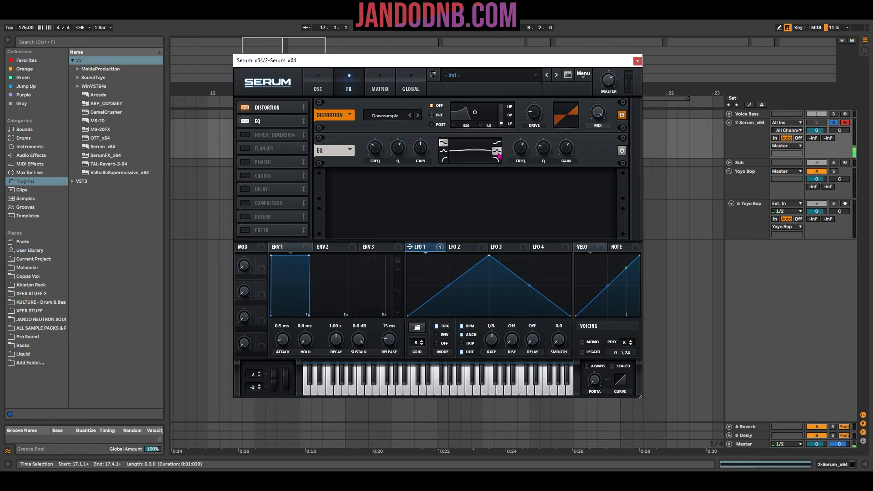
Step: Enable Hyper/Dimension, lower the Hyper mix and Dimension size, set the Dimension mix to about 25%, and audition the patch
{"action": "left_click", "coordinate": [245, 135]}
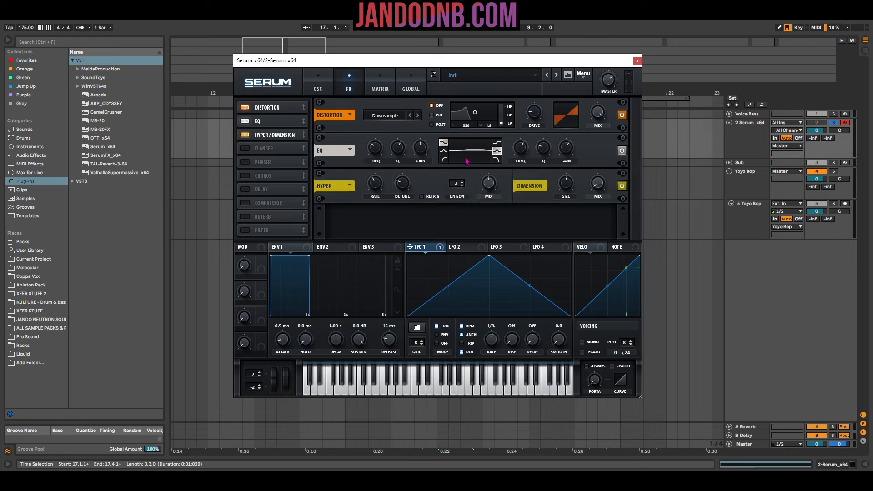
{"action": "left_click_drag", "start_coordinate": [488, 182], "coordinate": [490, 230]}
{"action": "left_click_drag", "start_coordinate": [565, 184], "coordinate": [562, 221]}
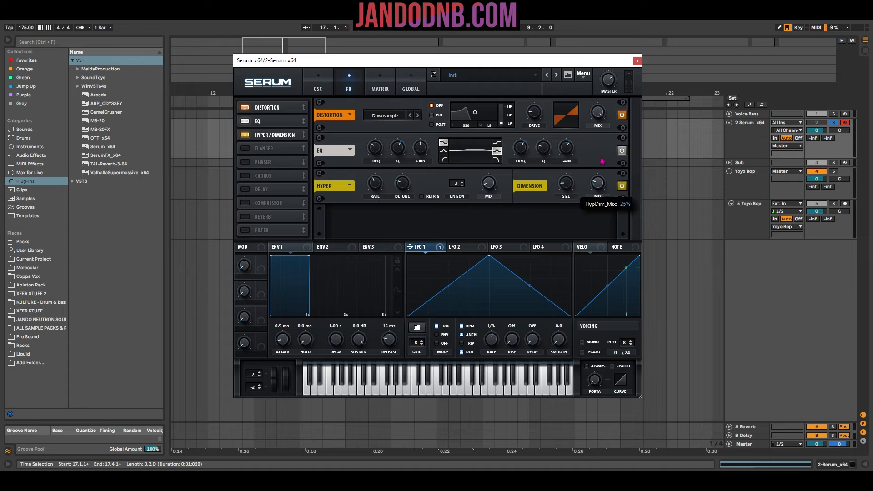
{"action": "key", "text": "s"}
{"action": "key", "text": "s"}
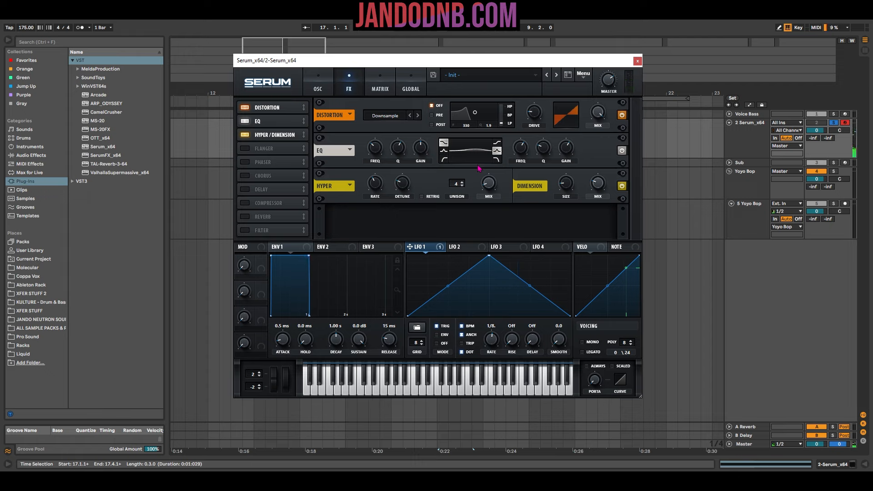
Step: Enable the compressor right after Hyper/Dimension, with threshold about -13 dB, gain about 13.5 dB and Multiband on
{"action": "left_click", "coordinate": [245, 203]}
{"action": "left_click_drag", "start_coordinate": [254, 203], "coordinate": [280, 154]}
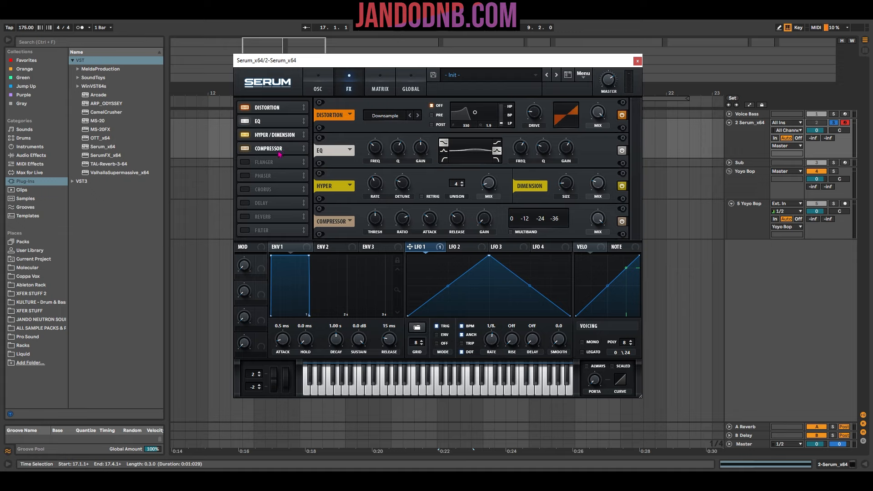
{"action": "left_click_drag", "start_coordinate": [376, 222], "coordinate": [375, 234]}
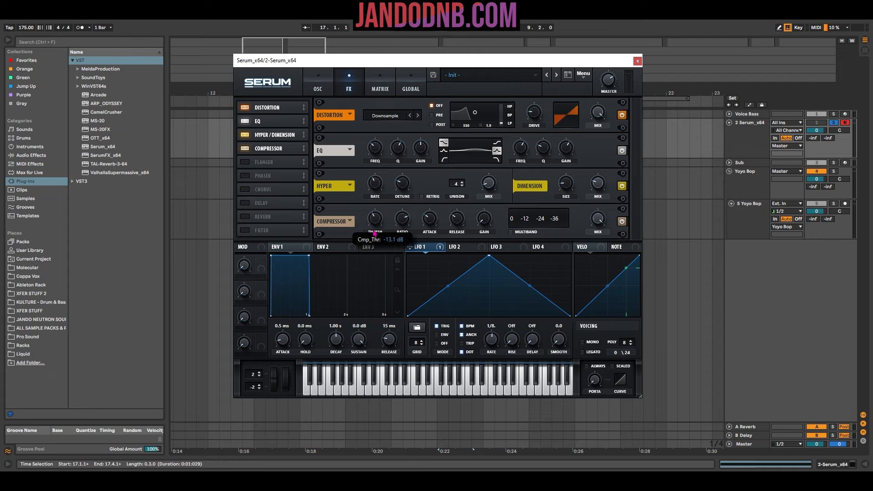
{"action": "left_click_drag", "start_coordinate": [375, 234], "coordinate": [375, 234]}
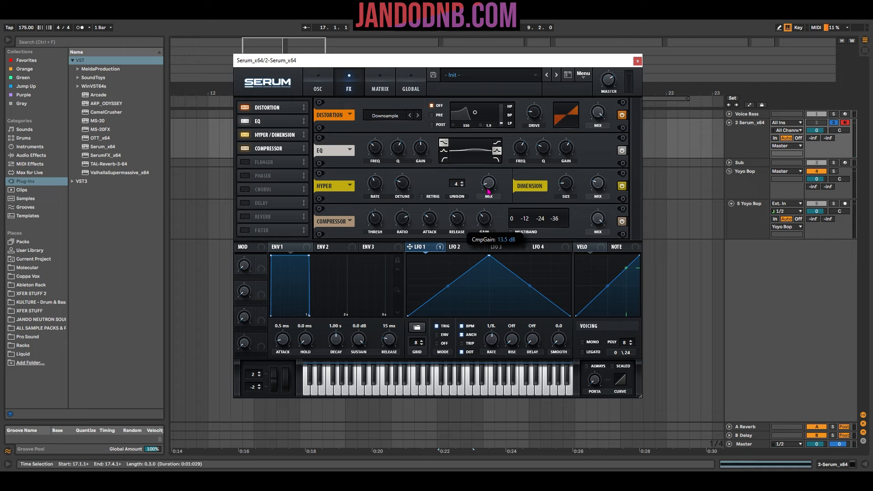
{"action": "left_click", "coordinate": [510, 232]}
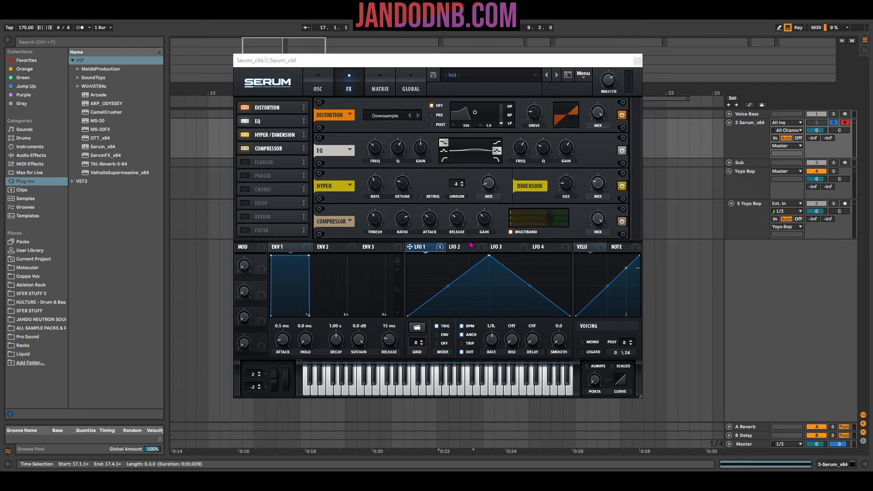
Step: Audition the patch with a few notes and lower Serum's master volume slightly
{"action": "key", "text": "s"}
{"action": "key", "text": "s"}
{"action": "left_click_drag", "start_coordinate": [609, 81], "coordinate": [607, 91]}
{"action": "key", "text": "s"}
{"action": "key", "text": "s"}
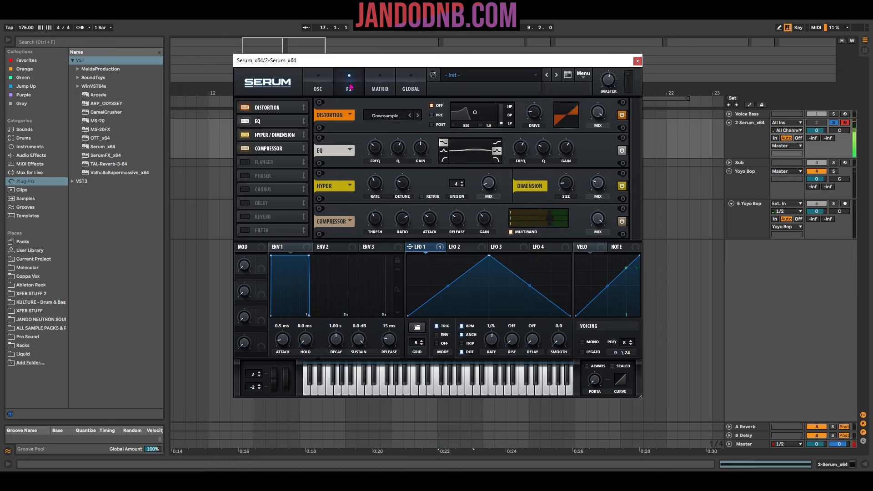
Step: Close the Serum editor, add SerumFX_x64 after Serum on the same track and open its editor
{"action": "left_click", "coordinate": [327, 91]}
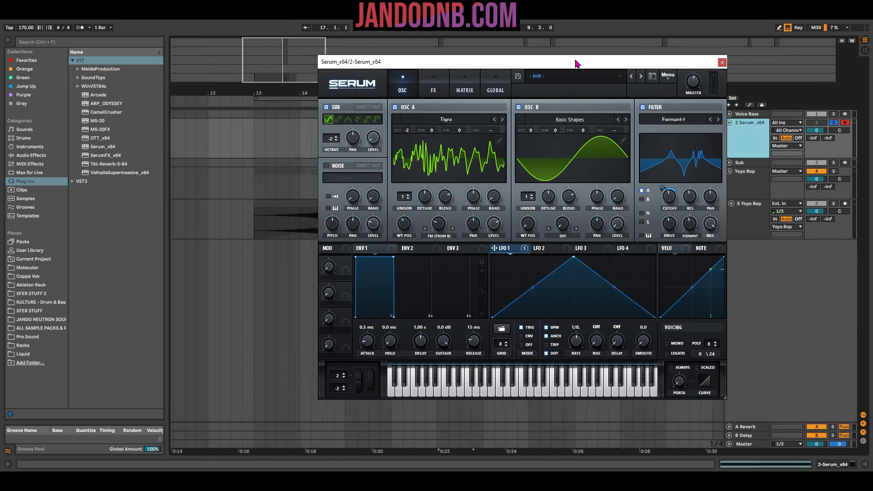
{"action": "left_click_drag", "start_coordinate": [576, 61], "coordinate": [484, 63]}
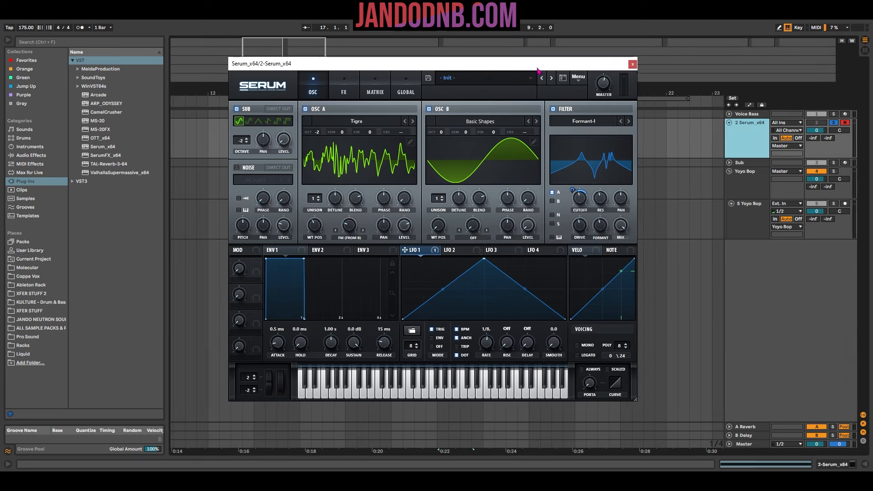
{"action": "left_click", "coordinate": [633, 64]}
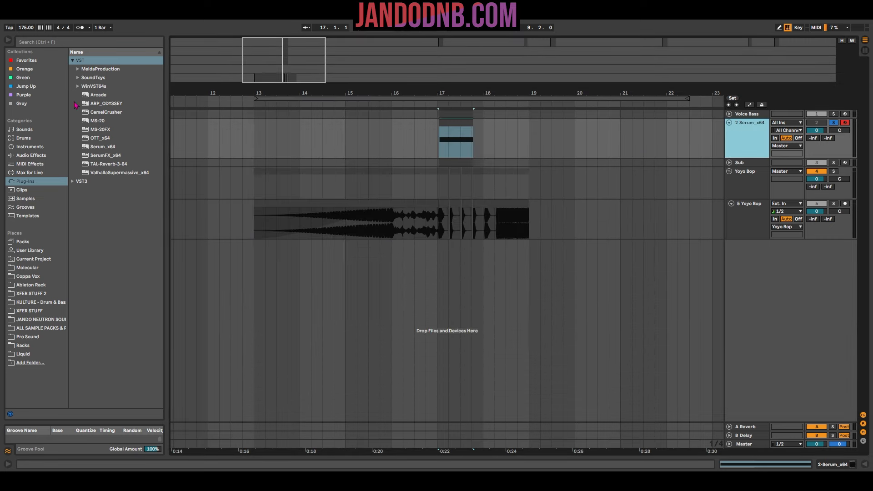
{"action": "double_click", "coordinate": [109, 156]}
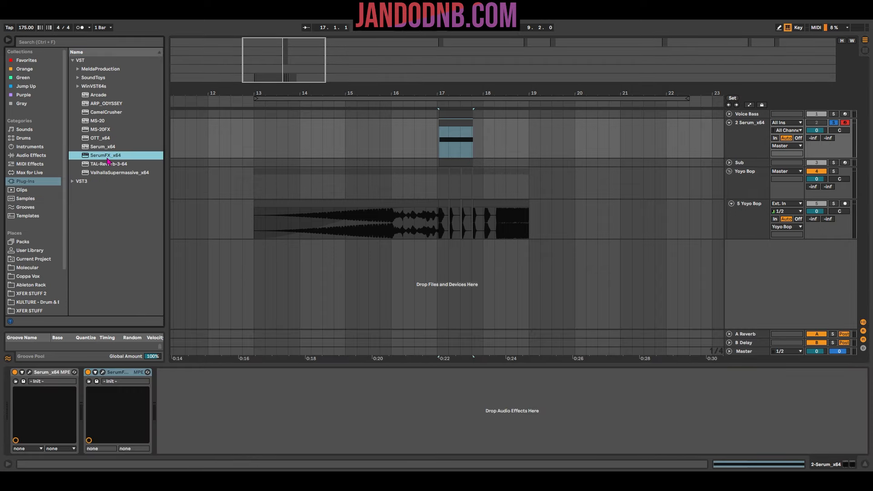
{"action": "left_click", "coordinate": [102, 371]}
{"action": "left_click_drag", "start_coordinate": [369, 81], "coordinate": [334, 77]}
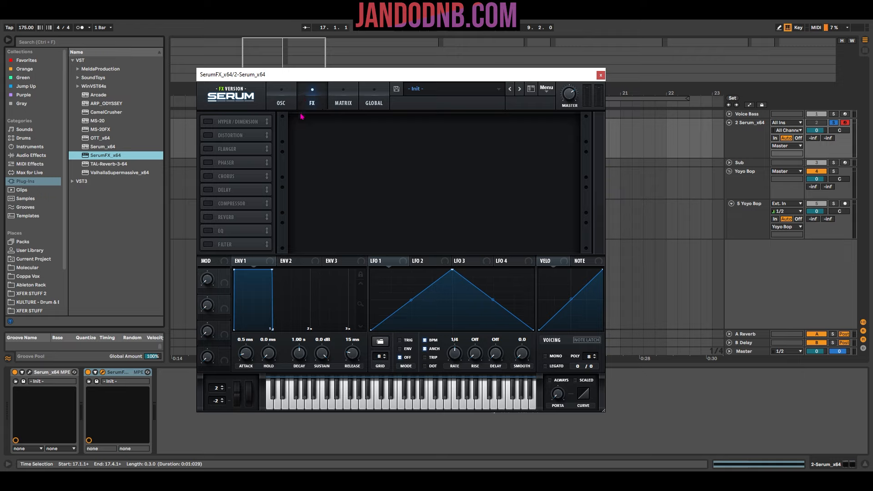
Step: Enable the filter in SerumFX, move it to the front of the effects chain and set its type to Bandreject
{"action": "left_click", "coordinate": [207, 245]}
{"action": "left_click_drag", "start_coordinate": [246, 245], "coordinate": [249, 115]}
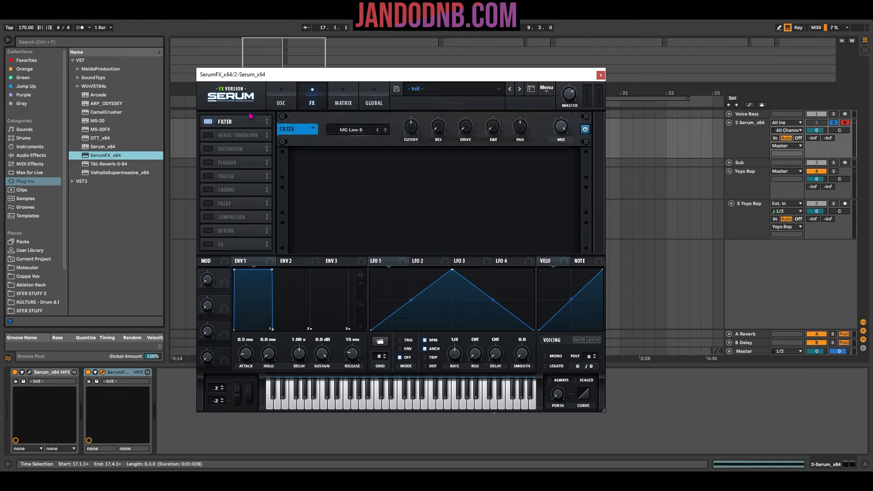
{"action": "left_click", "coordinate": [359, 133]}
{"action": "left_click", "coordinate": [369, 172]}
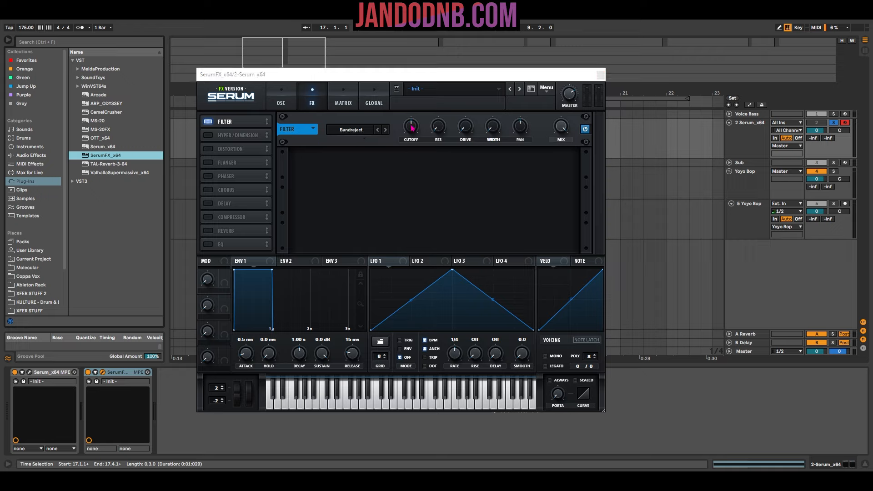
Step: Lower the Bandreject cutoff, set resonance to about 41%, raise drive slightly, set mix to about 24%, audition it and close the editor
{"action": "left_click_drag", "start_coordinate": [411, 128], "coordinate": [406, 152]}
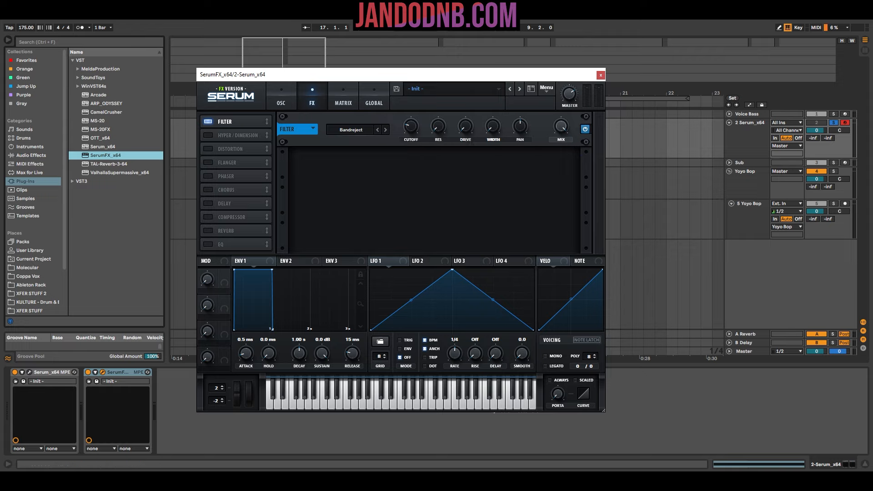
{"action": "left_click_drag", "start_coordinate": [438, 127], "coordinate": [449, 98]}
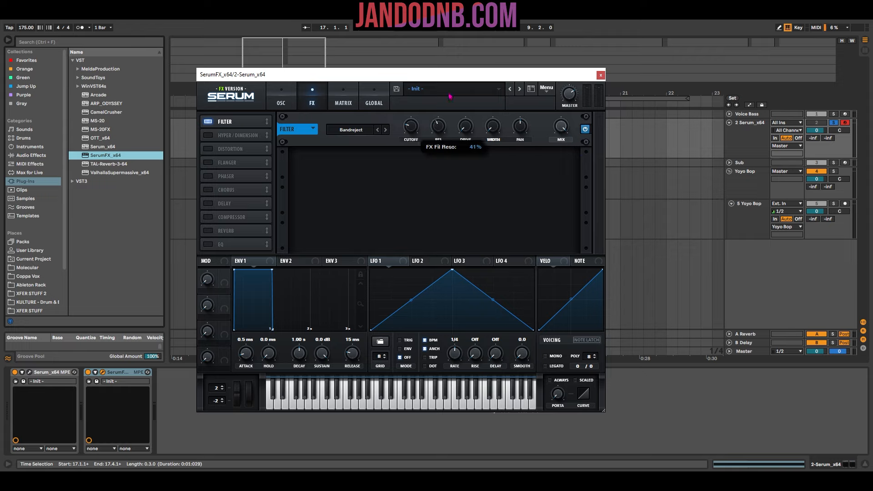
{"action": "left_click_drag", "start_coordinate": [469, 127], "coordinate": [469, 120]}
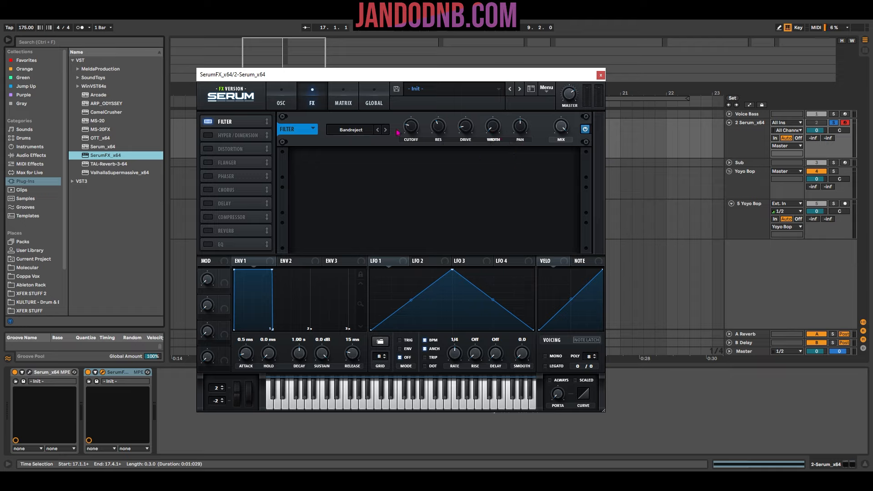
{"action": "key", "text": "a"}
{"action": "left_click_drag", "start_coordinate": [561, 126], "coordinate": [558, 198]}
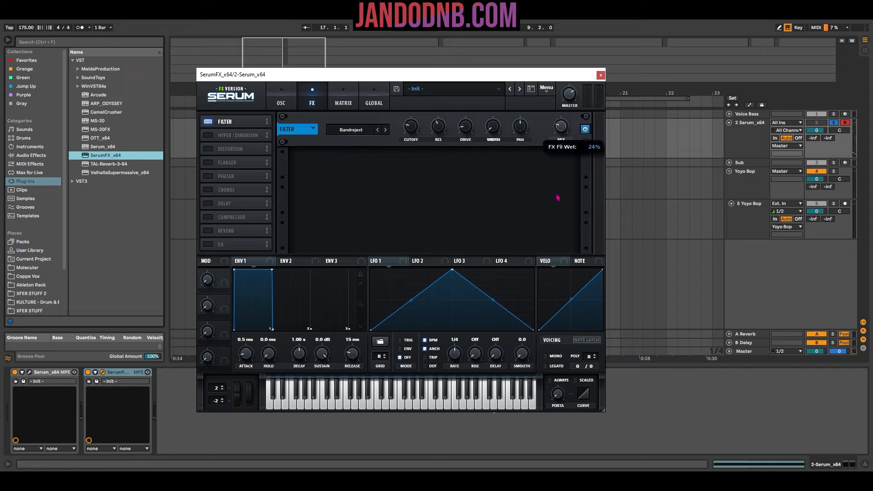
{"action": "key", "text": "a"}
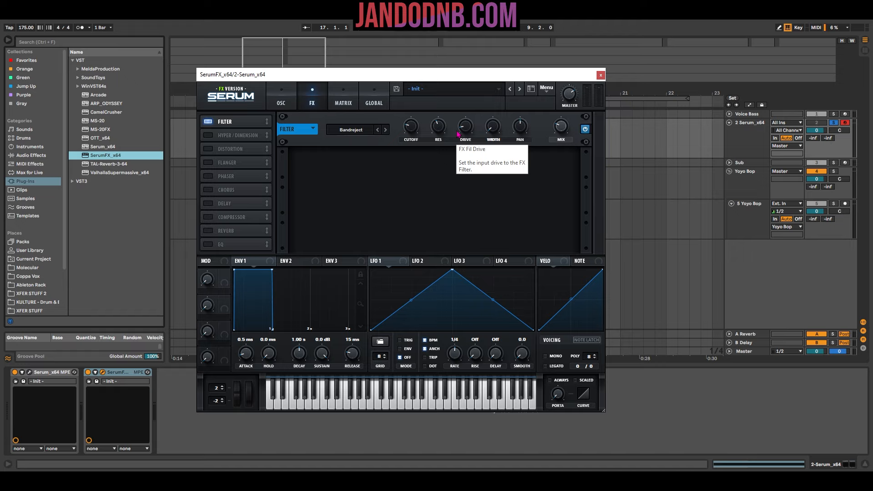
{"action": "left_click", "coordinate": [601, 75]}
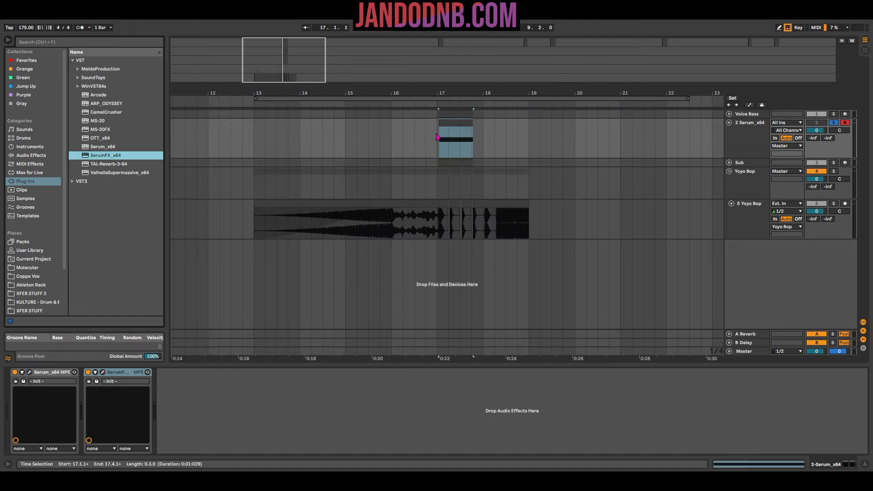
Step: Add a second SerumFX_x64 to the track and set its FX filter type to Add Bass
{"action": "double_click", "coordinate": [107, 156]}
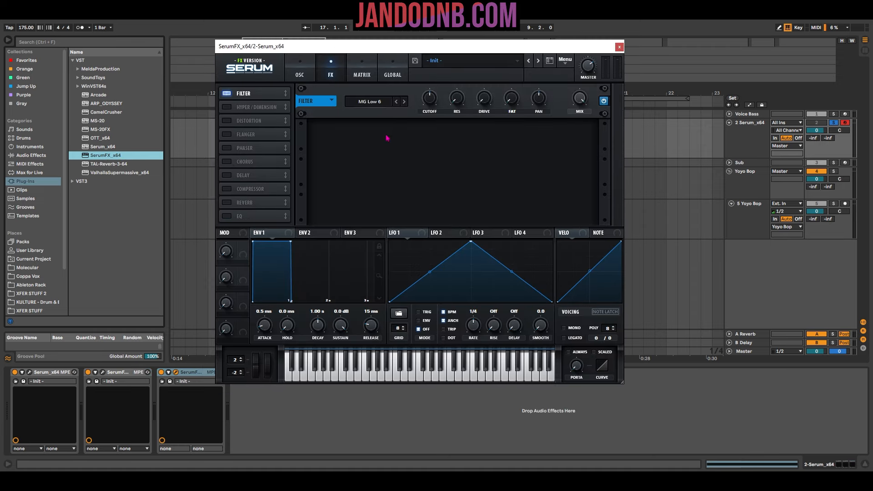
{"action": "left_click", "coordinate": [370, 101]}
{"action": "mouse_move", "coordinate": [381, 142]}
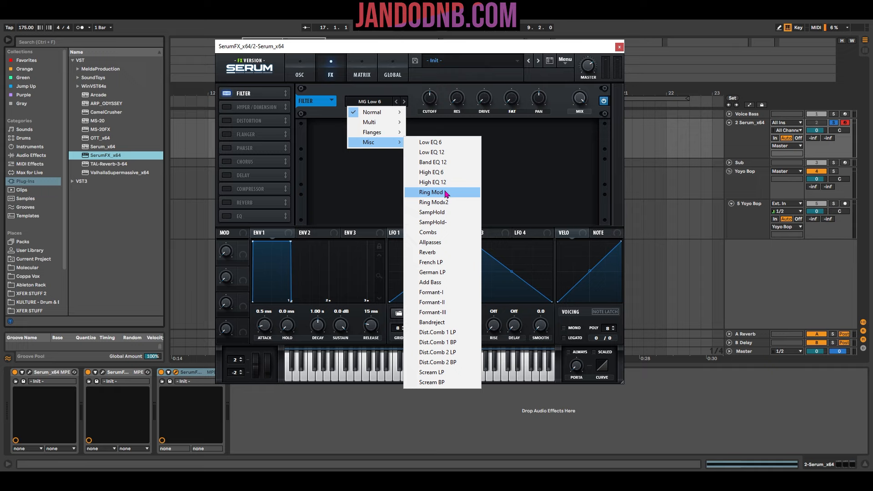
{"action": "left_click", "coordinate": [439, 282]}
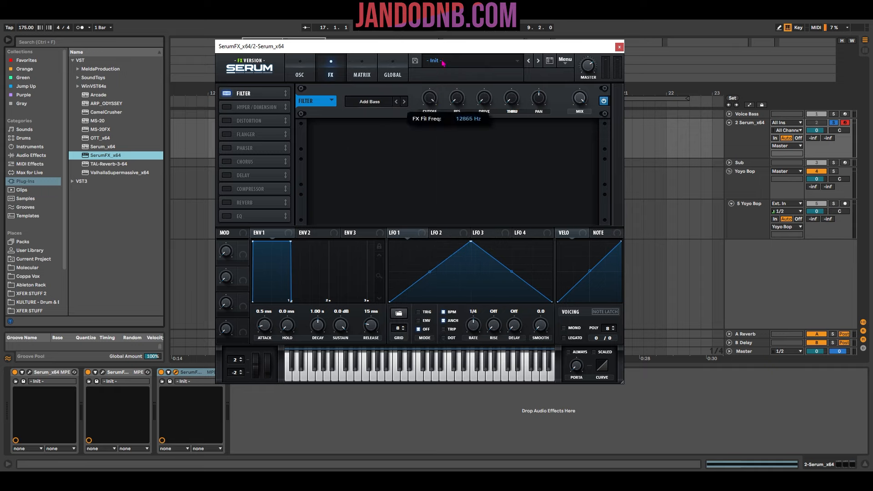
Step: Raise the Add Bass filter's resonance and drive, reduce its mix to a partial blend, and close the editor
{"action": "left_click_drag", "start_coordinate": [456, 99], "coordinate": [475, 34]}
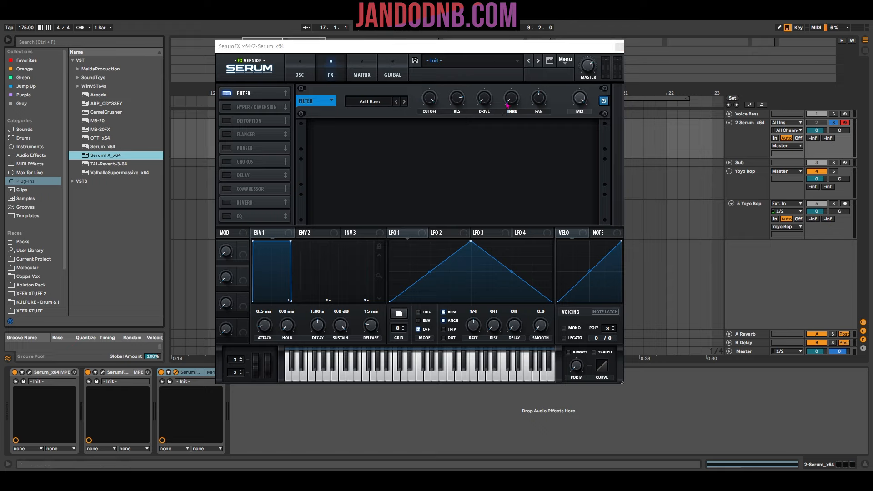
{"action": "left_click_drag", "start_coordinate": [484, 97], "coordinate": [490, 82]}
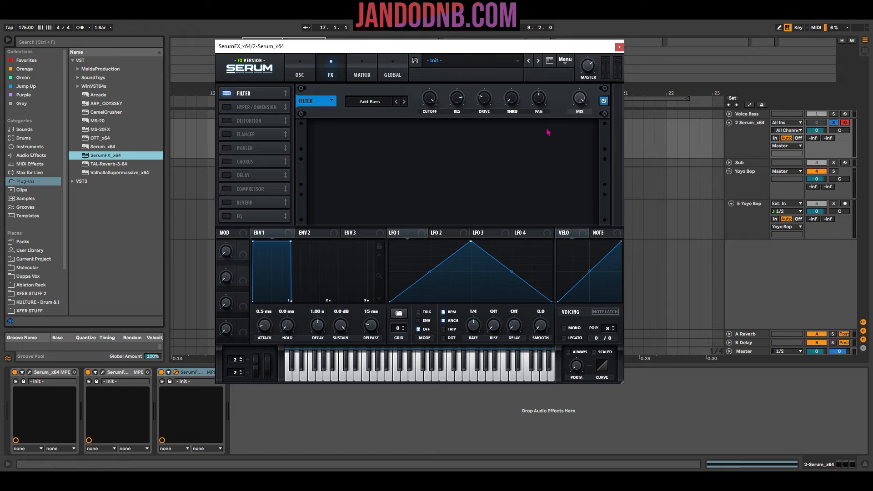
{"action": "left_click_drag", "start_coordinate": [459, 48], "coordinate": [453, 59]}
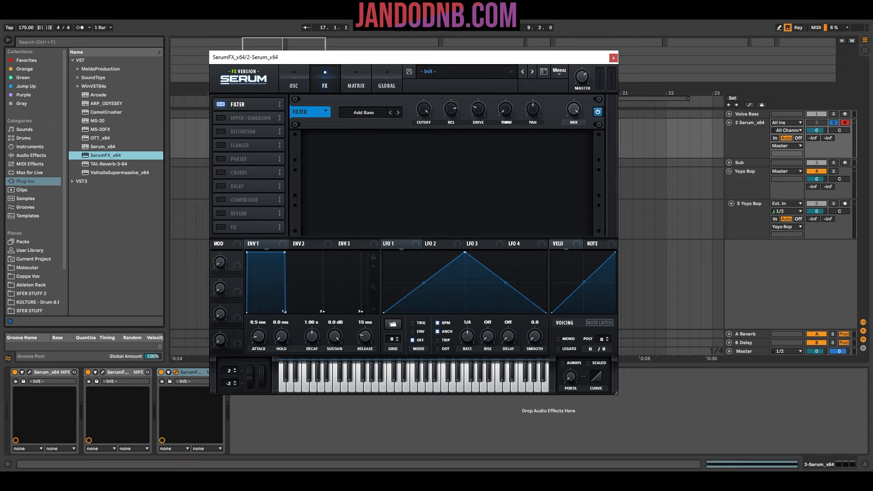
{"action": "left_click_drag", "start_coordinate": [574, 109], "coordinate": [571, 174]}
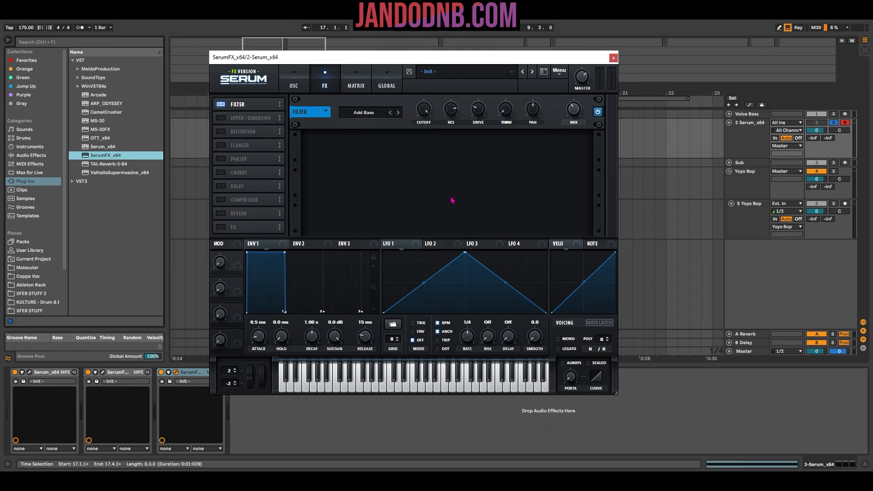
{"action": "mouse_move", "coordinate": [574, 121]}
{"action": "left_mouse_down"}
{"action": "mouse_move", "coordinate": [577, 167]}
{"action": "mouse_move", "coordinate": [582, 127]}
{"action": "left_mouse_up"}
{"action": "left_click_drag", "start_coordinate": [582, 127], "coordinate": [583, 110]}
{"action": "left_click", "coordinate": [613, 58]}
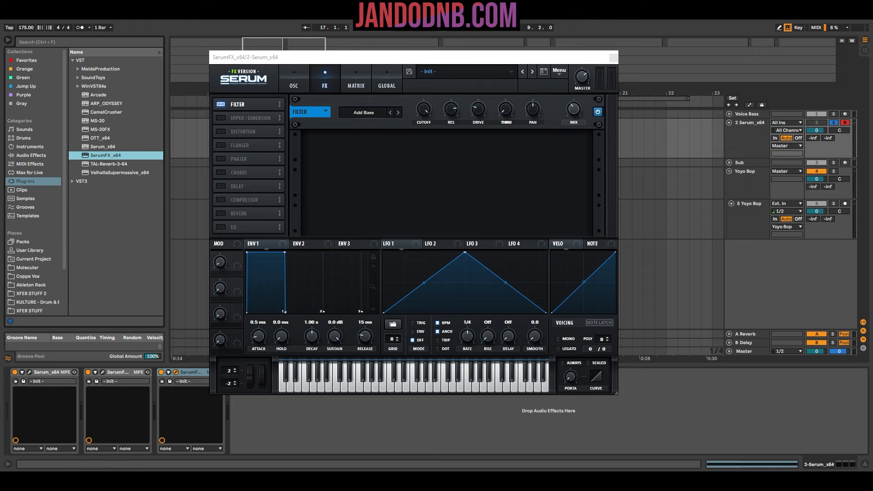
Step: Add the SoundToys Decapitator after the second SerumFX and open its editor
{"action": "left_click", "coordinate": [454, 122]}
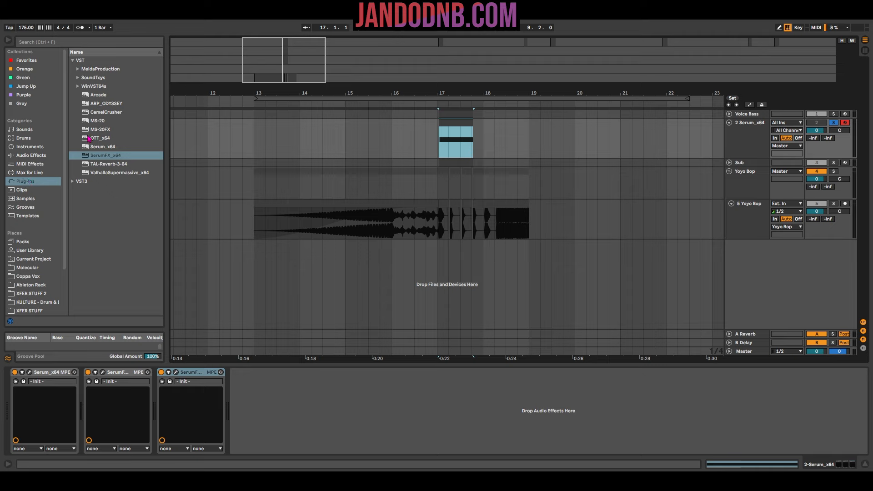
{"action": "left_click", "coordinate": [77, 77]}
{"action": "double_click", "coordinate": [107, 94]}
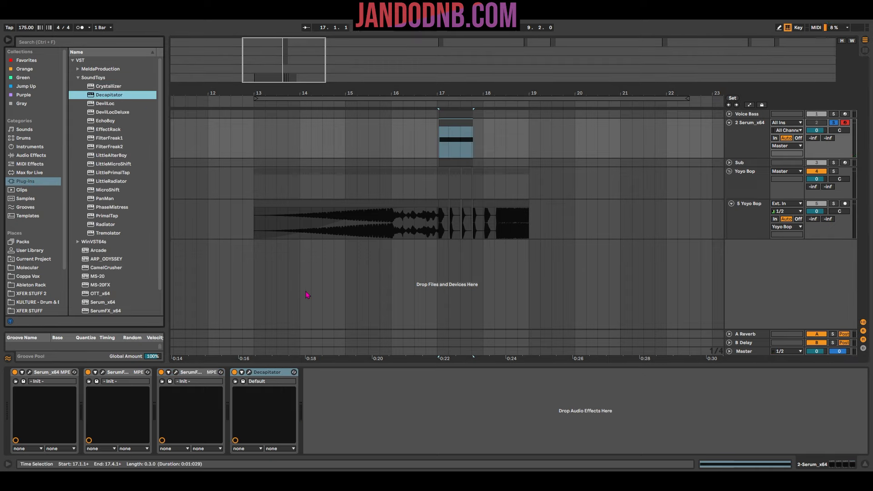
{"action": "left_click", "coordinate": [249, 373]}
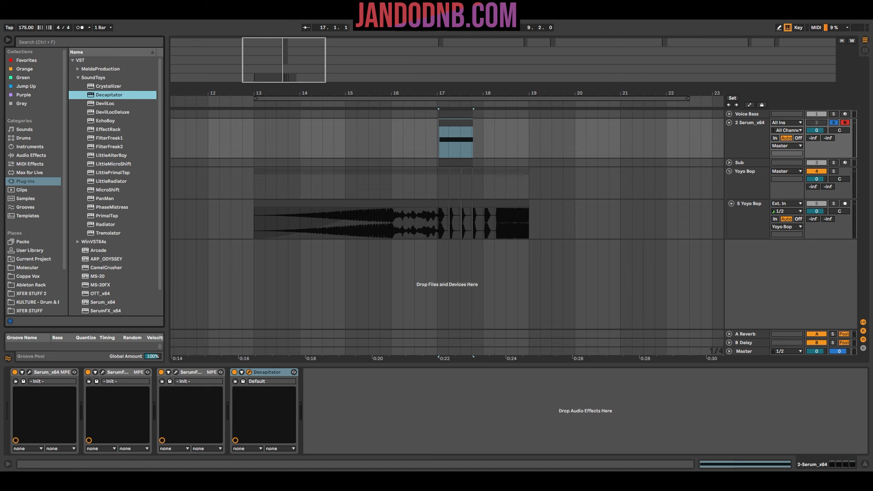
{"action": "mouse_move", "coordinate": [325, 90]}
{"action": "left_mouse_down"}
{"action": "mouse_move", "coordinate": [348, 90]}
{"action": "mouse_move", "coordinate": [348, 82]}
{"action": "mouse_move", "coordinate": [325, 78]}
{"action": "left_mouse_up"}
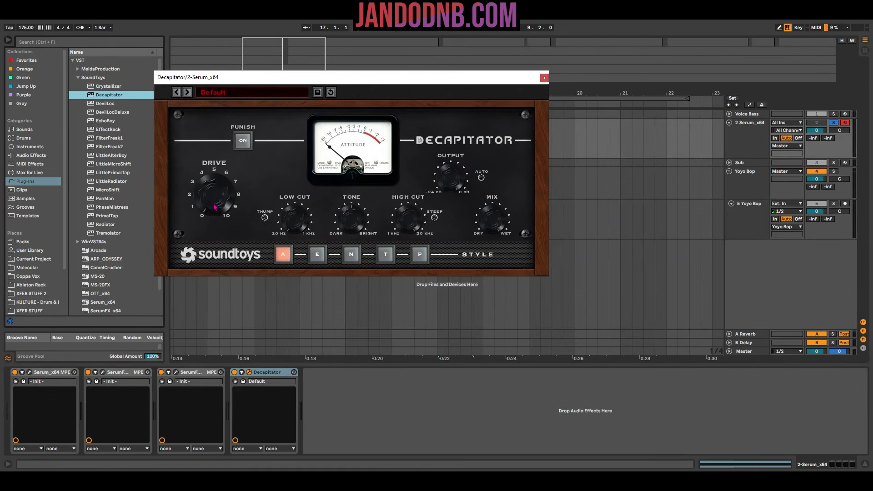
Step: Raise Decapitator's drive, compare the sound with the effect bypassed and enabled, and close its editor
{"action": "mouse_move", "coordinate": [215, 207]}
{"action": "left_mouse_down"}
{"action": "mouse_move", "coordinate": [226, 205]}
{"action": "mouse_move", "coordinate": [223, 195]}
{"action": "left_mouse_up"}
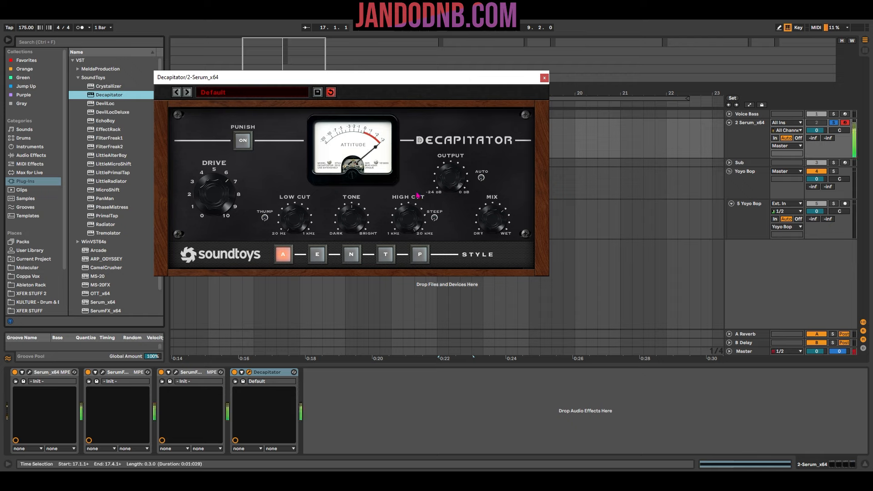
{"action": "left_click", "coordinate": [235, 373]}
{"action": "left_click", "coordinate": [236, 373]}
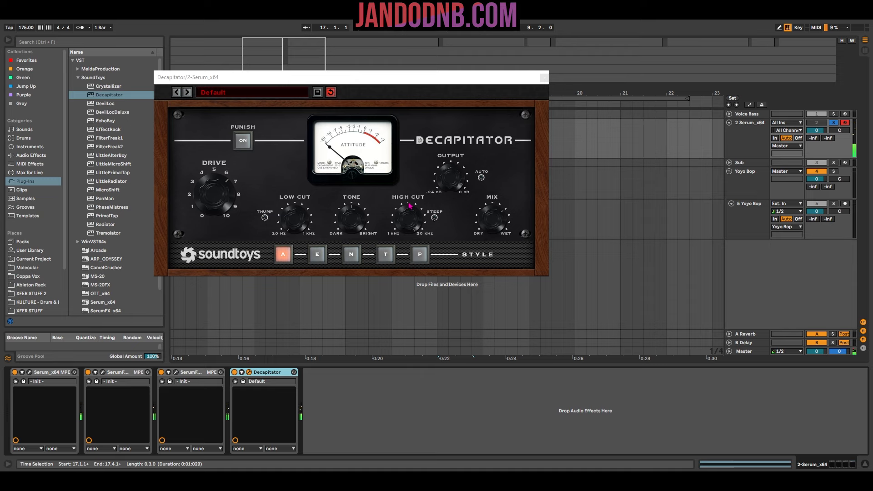
{"action": "left_click", "coordinate": [544, 77]}
Step: Add the VST3 FabFilter Pro-R reverb to the Serum track
{"action": "scroll", "coordinate": [77, 310], "scroll_direction": "down", "scroll_amount": 2}
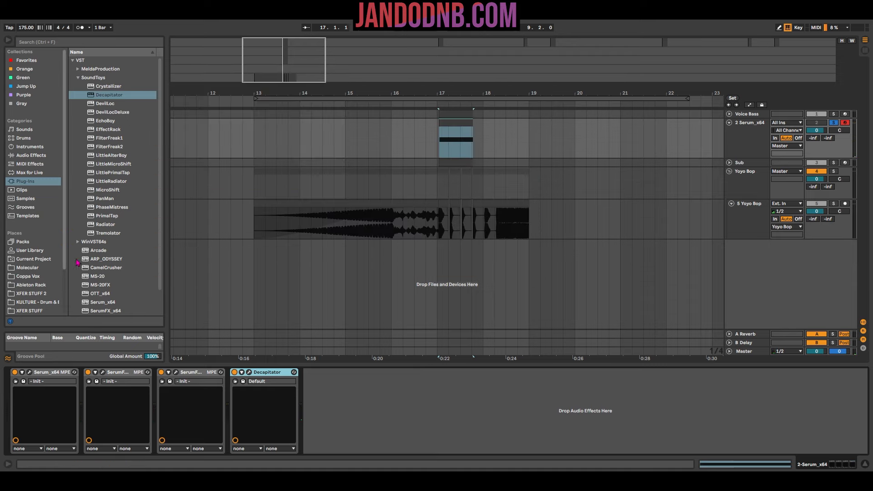
{"action": "left_click", "coordinate": [72, 311]}
{"action": "left_click", "coordinate": [78, 95]}
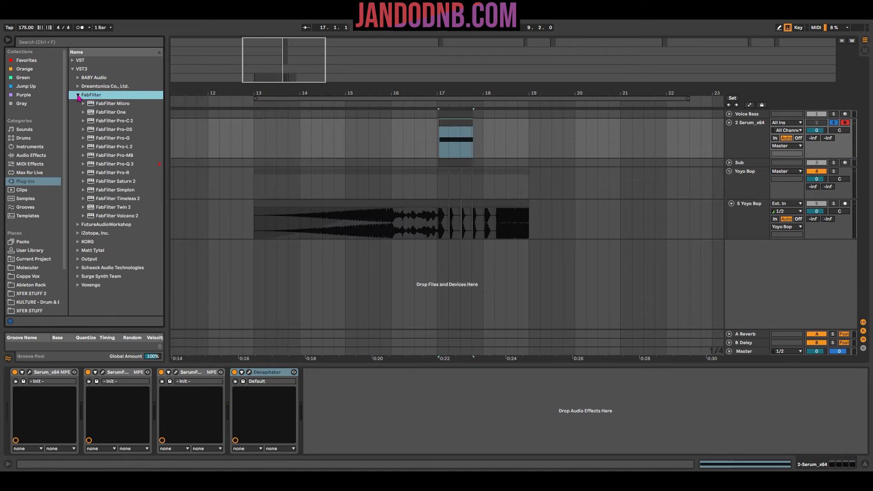
{"action": "double_click", "coordinate": [131, 174]}
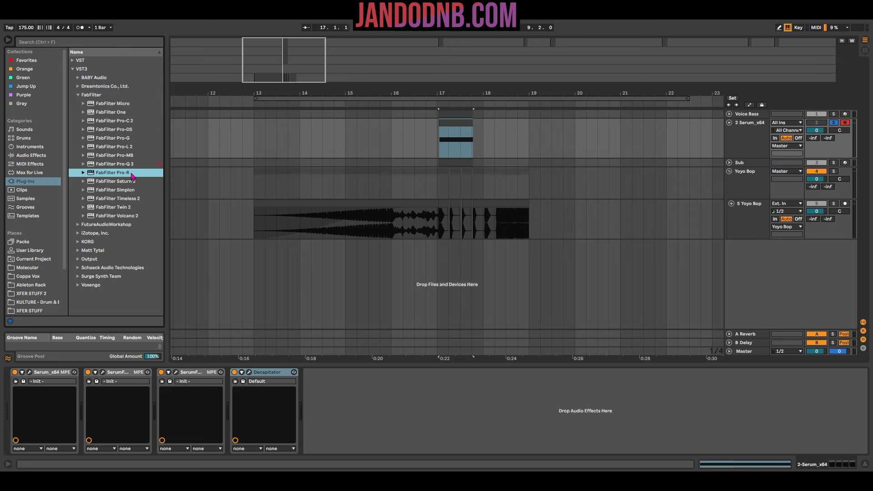
Step: Open the Pro-R editor, add a low cut to its post EQ, and reduce the reverb mix to about 9.2%
{"action": "left_click", "coordinate": [323, 372]}
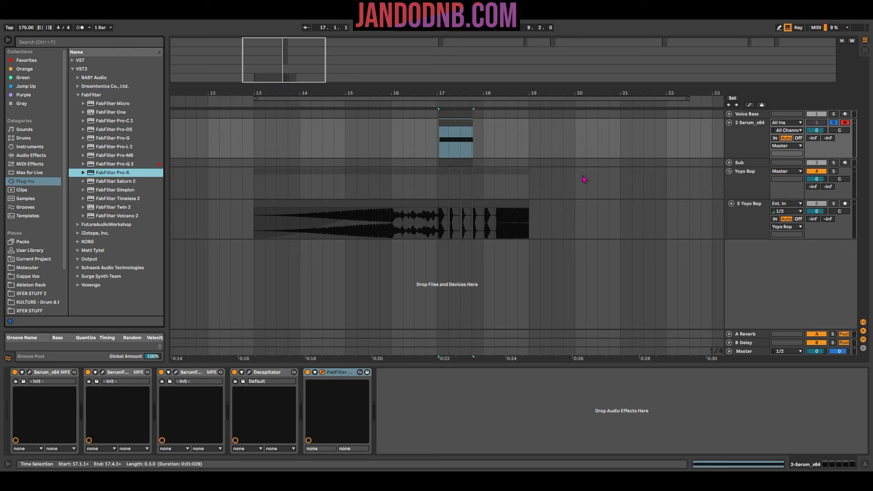
{"action": "left_click_drag", "start_coordinate": [229, 243], "coordinate": [417, 244]}
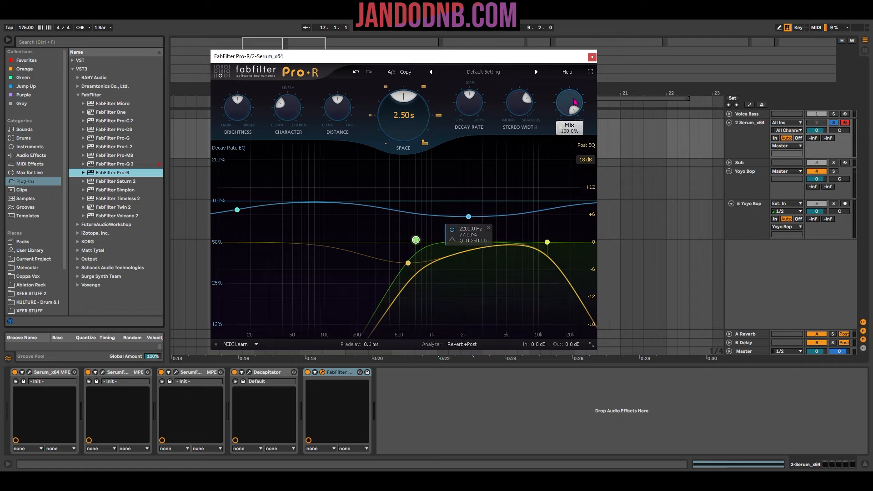
{"action": "left_click_drag", "start_coordinate": [575, 102], "coordinate": [548, 256]}
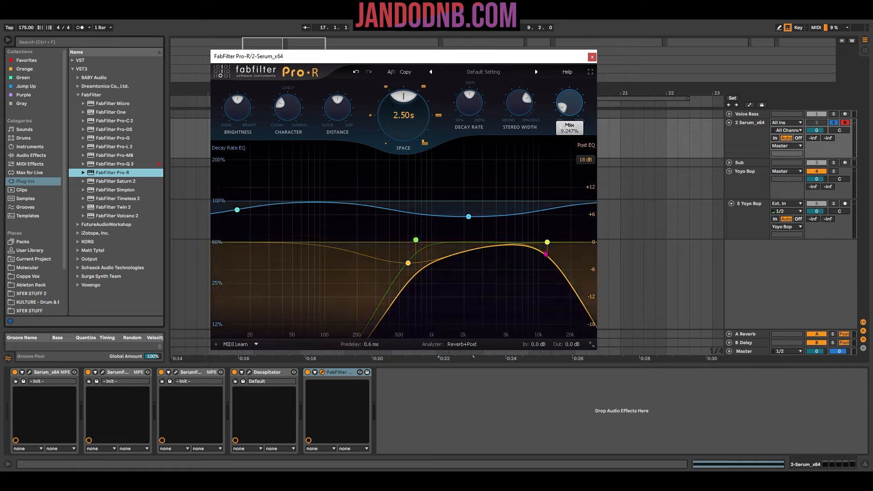
Step: Shorten Pro-R's space to 0.79 s, shift the post EQ low cut to a lower frequency, and close the editor
{"action": "left_click_drag", "start_coordinate": [403, 115], "coordinate": [411, 170]}
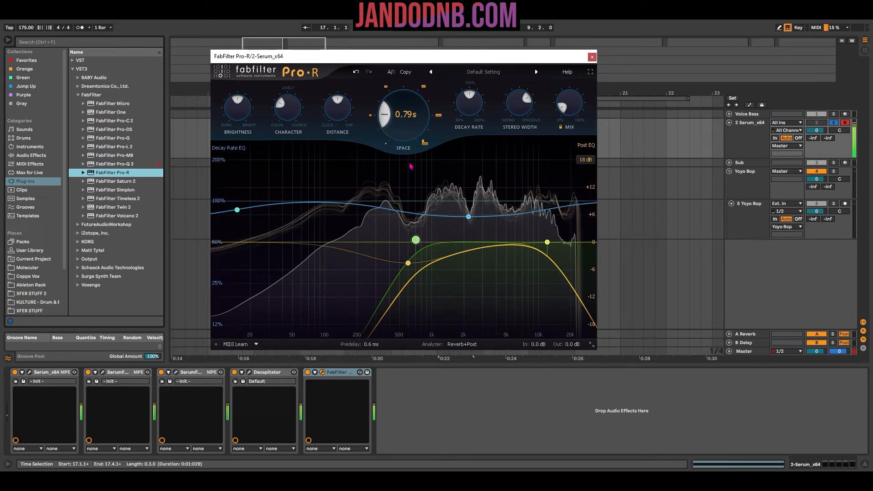
{"action": "left_click_drag", "start_coordinate": [415, 240], "coordinate": [396, 240]}
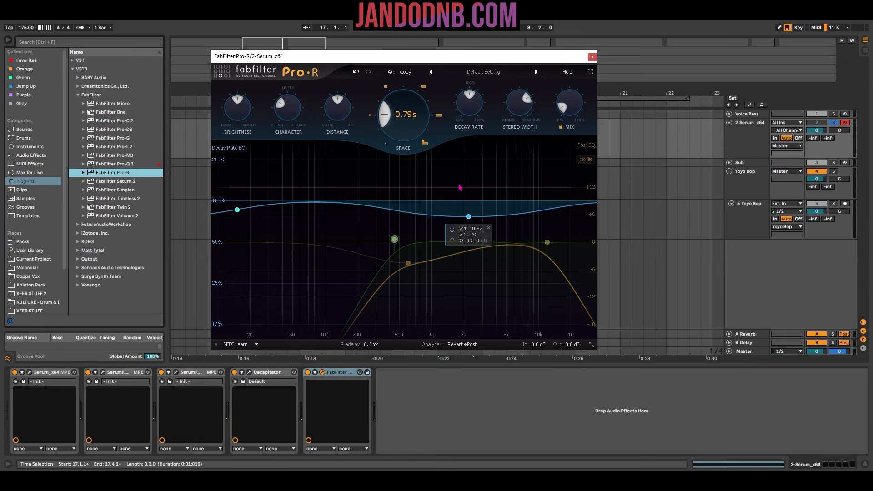
{"action": "key", "text": "Escape"}
Step: Add EQ Eight after Pro-R and make band 1 a low cut at about 90 Hz
{"action": "left_click", "coordinate": [50, 63]}
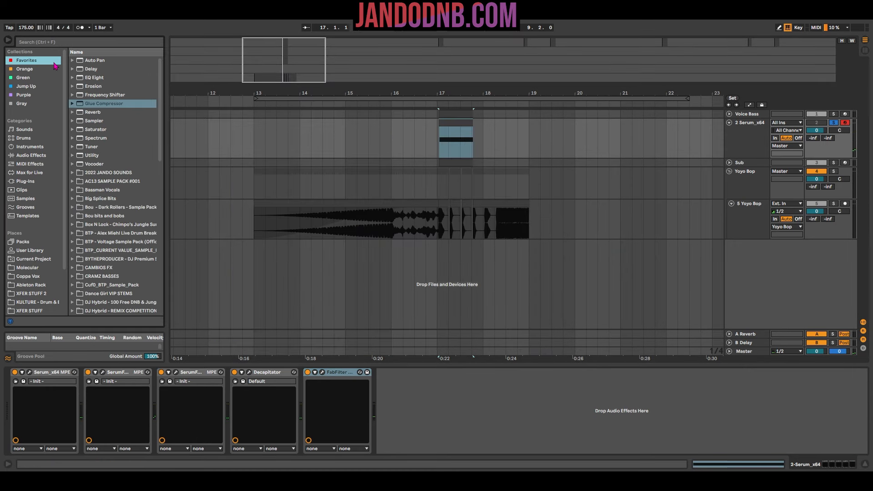
{"action": "double_click", "coordinate": [102, 79]}
{"action": "left_click", "coordinate": [411, 443]}
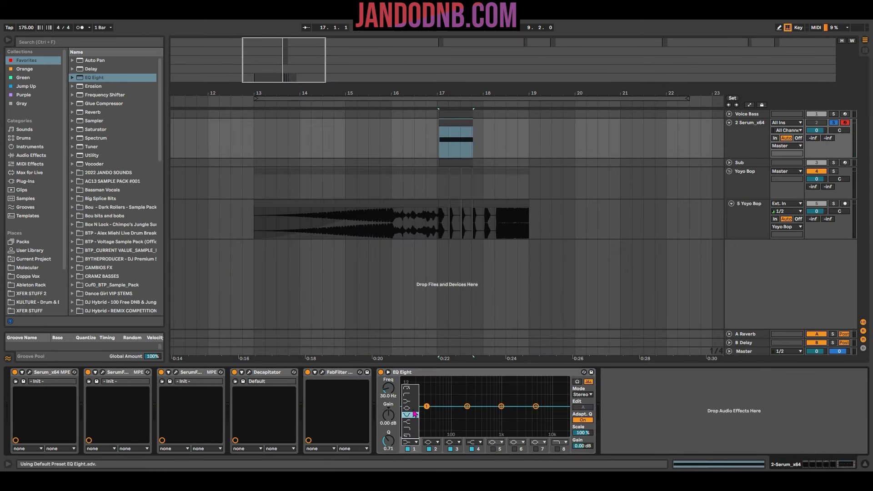
{"action": "left_click", "coordinate": [410, 397]}
{"action": "left_click_drag", "start_coordinate": [426, 412], "coordinate": [450, 413]}
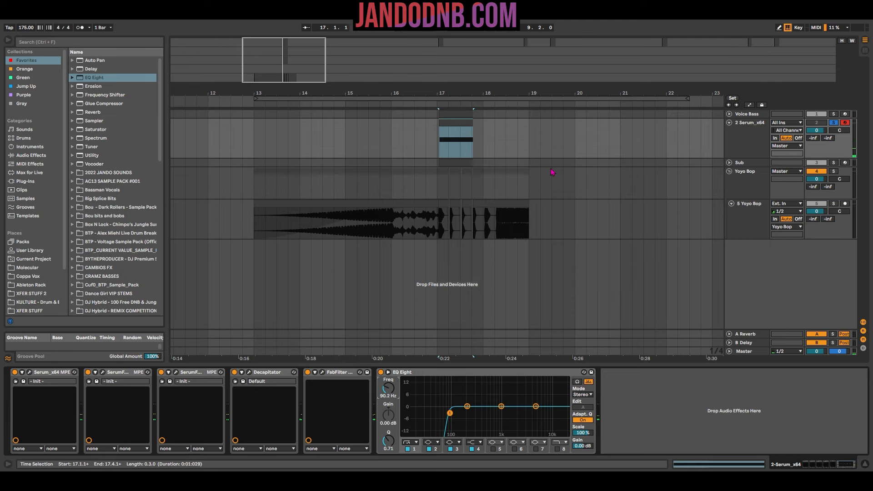
Step: Unfold the Sub track, solo it together with the Serum track, and play both from bar 17
{"action": "left_click", "coordinate": [833, 123]}
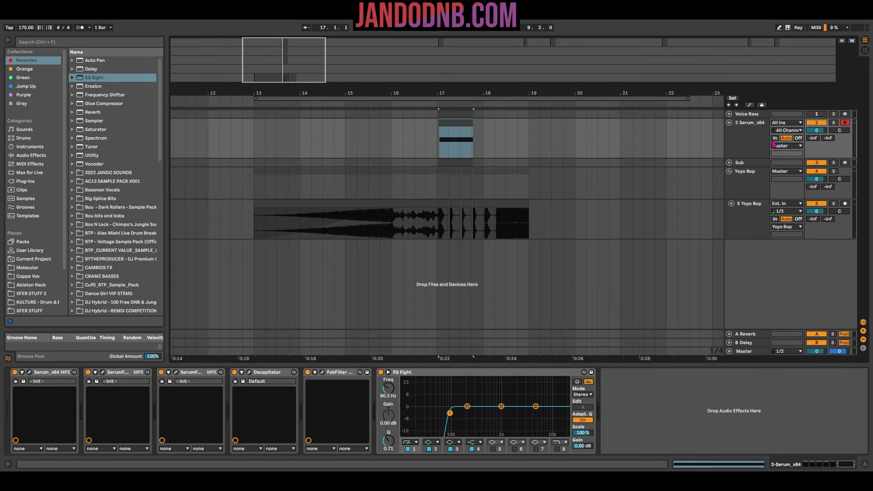
{"action": "left_click", "coordinate": [729, 163]}
{"action": "left_click_drag", "start_coordinate": [436, 148], "coordinate": [506, 186]}
{"action": "key", "text": "s"}
{"action": "key", "text": "space"}
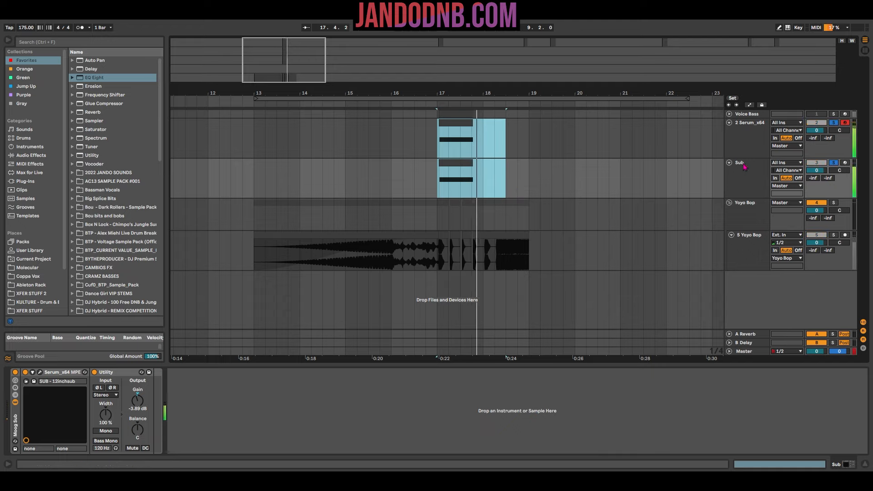
Step: Take the Serum and Sub tracks out of solo and fold both of them
{"action": "key", "text": "s"}
{"action": "left_click", "coordinate": [729, 162]}
{"action": "left_click", "coordinate": [729, 122]}
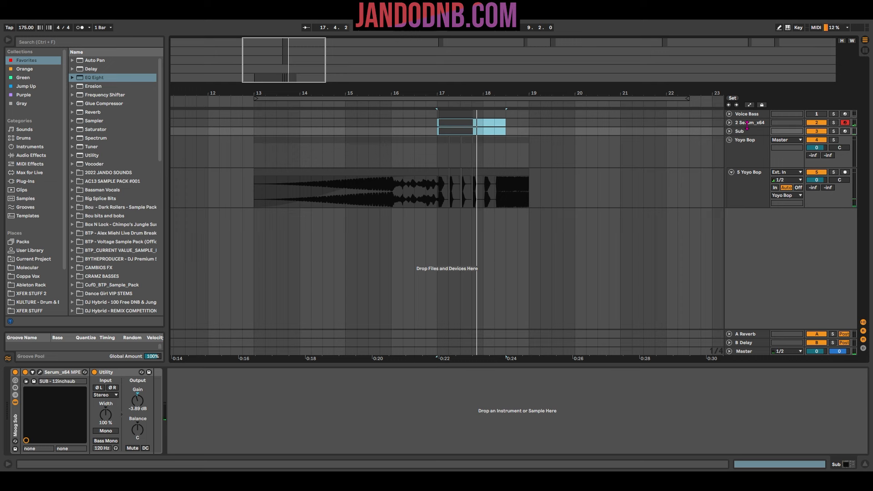
Step: Delete the Voice Bass track from the arrangement
{"action": "left_click_drag", "start_coordinate": [333, 66], "coordinate": [333, 75]}
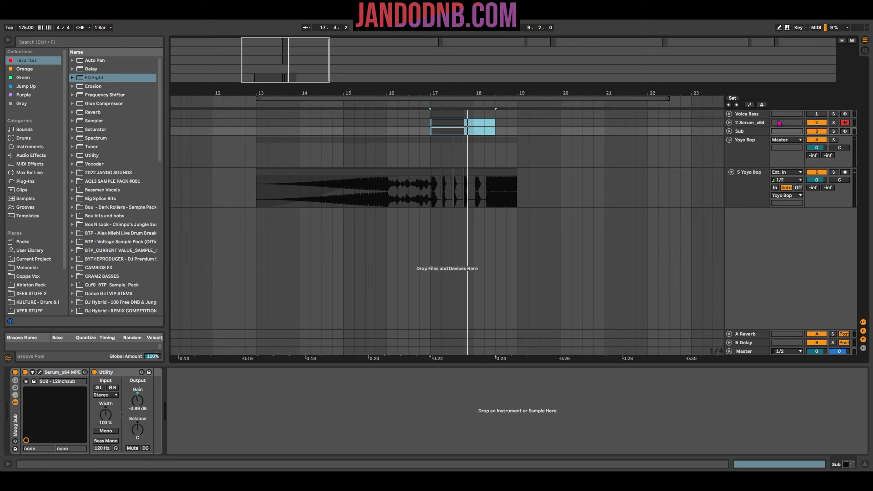
{"action": "left_click", "coordinate": [755, 115]}
{"action": "key", "text": "Delete"}
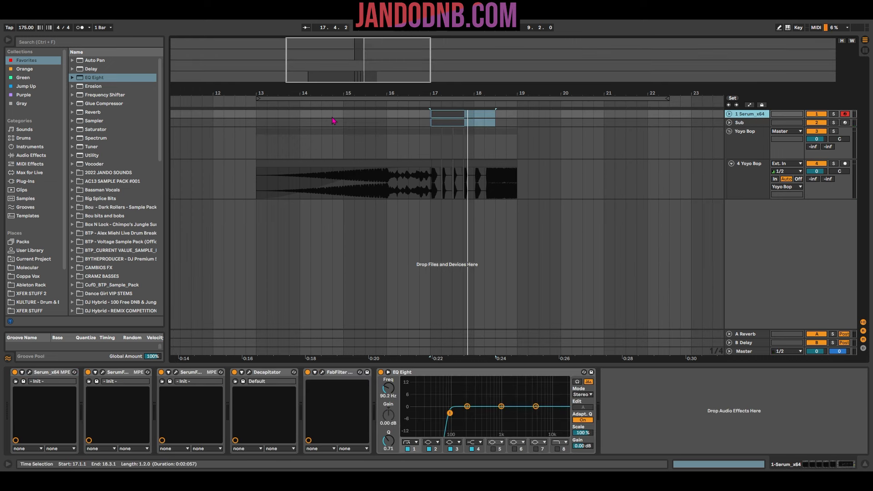
Step: Play the arrangement from bar 13 to listen to the Yoyo Bop audio
{"action": "left_click", "coordinate": [258, 117]}
{"action": "key", "text": "space"}
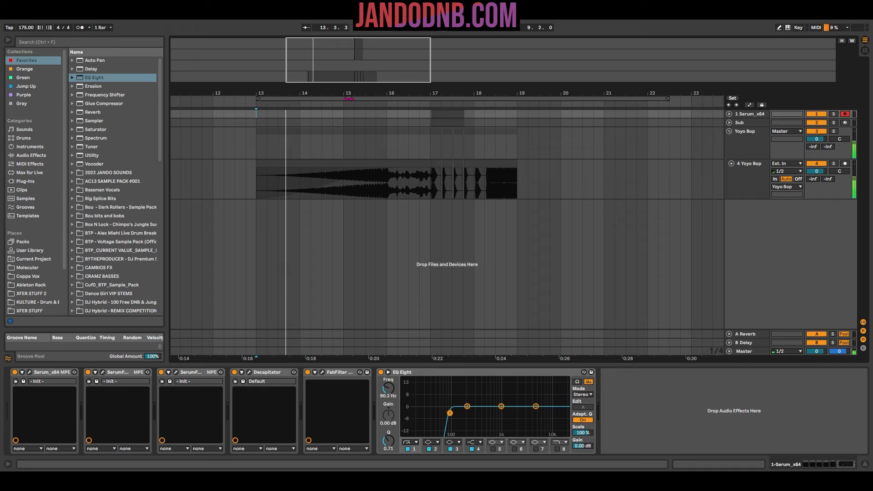
{"action": "mouse_move", "coordinate": [353, 66]}
{"action": "left_mouse_down"}
{"action": "mouse_move", "coordinate": [353, 74]}
{"action": "mouse_move", "coordinate": [361, 61]}
{"action": "left_mouse_up"}
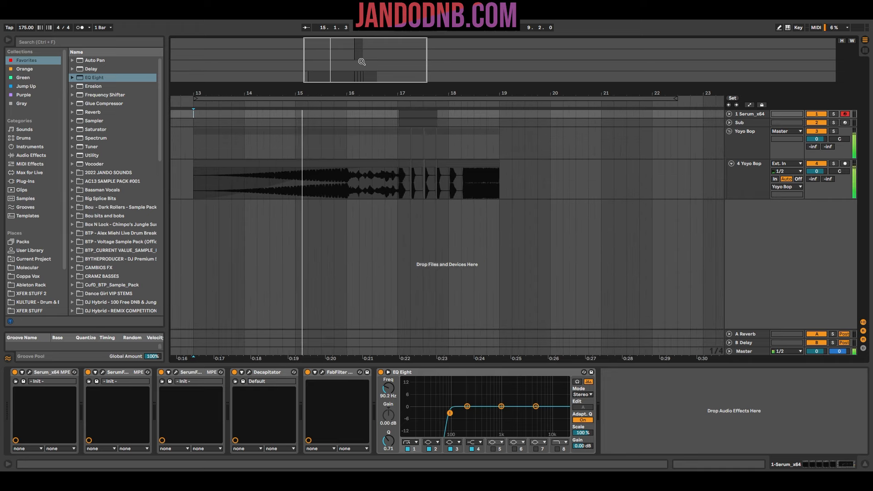